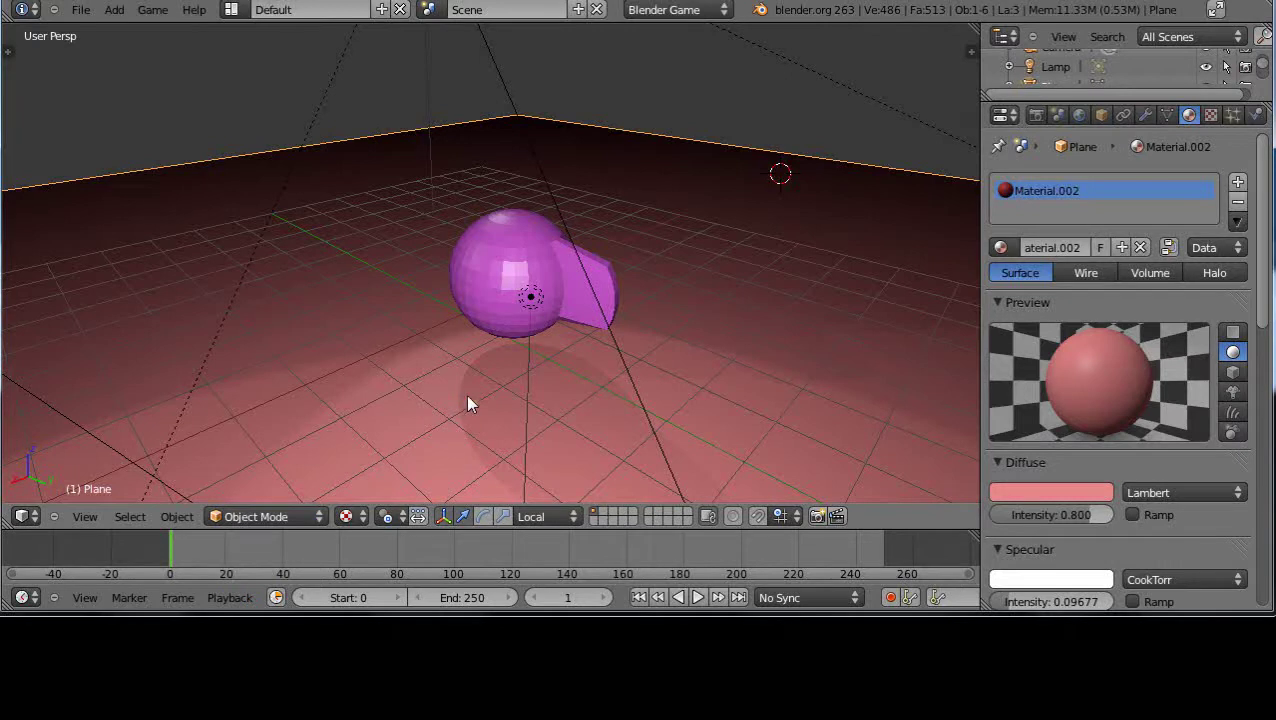
Step: Make the camera track the purple sphere with a Track To constraint
middle_click_drag(468, 402, 521, 430)
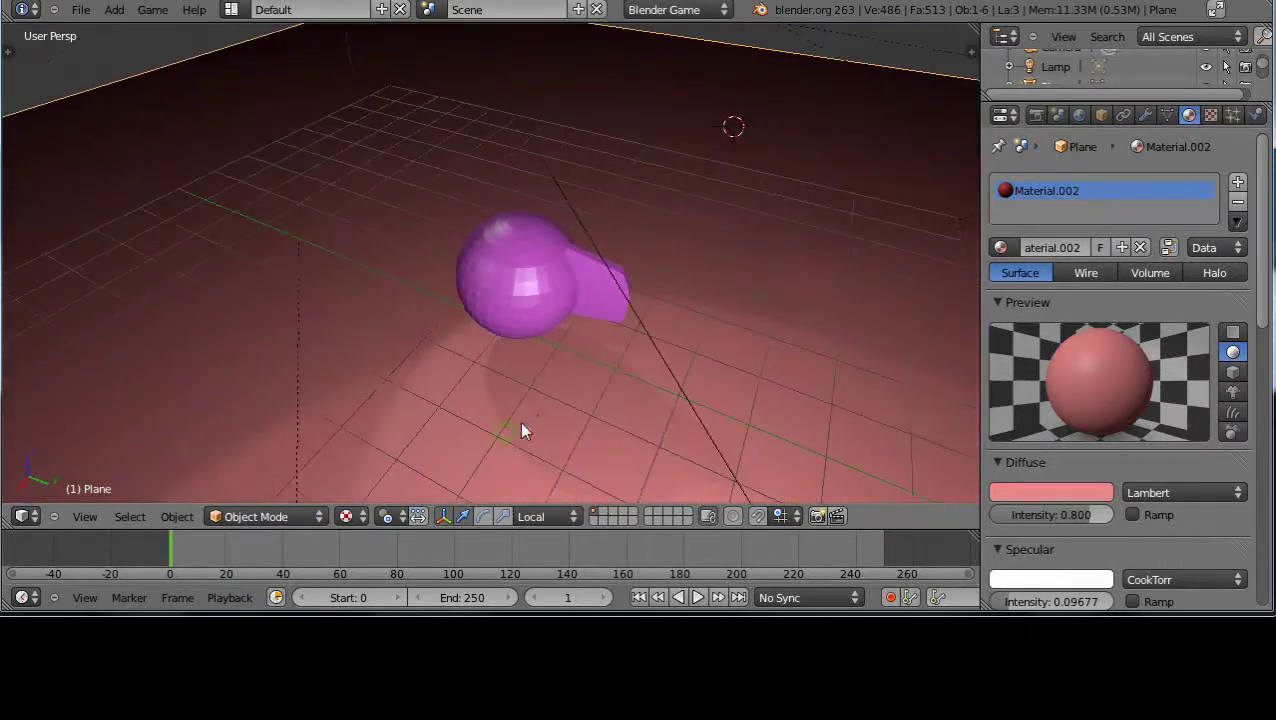
scroll(530, 423, "up", 5)
scroll(530, 423, "down", 3)
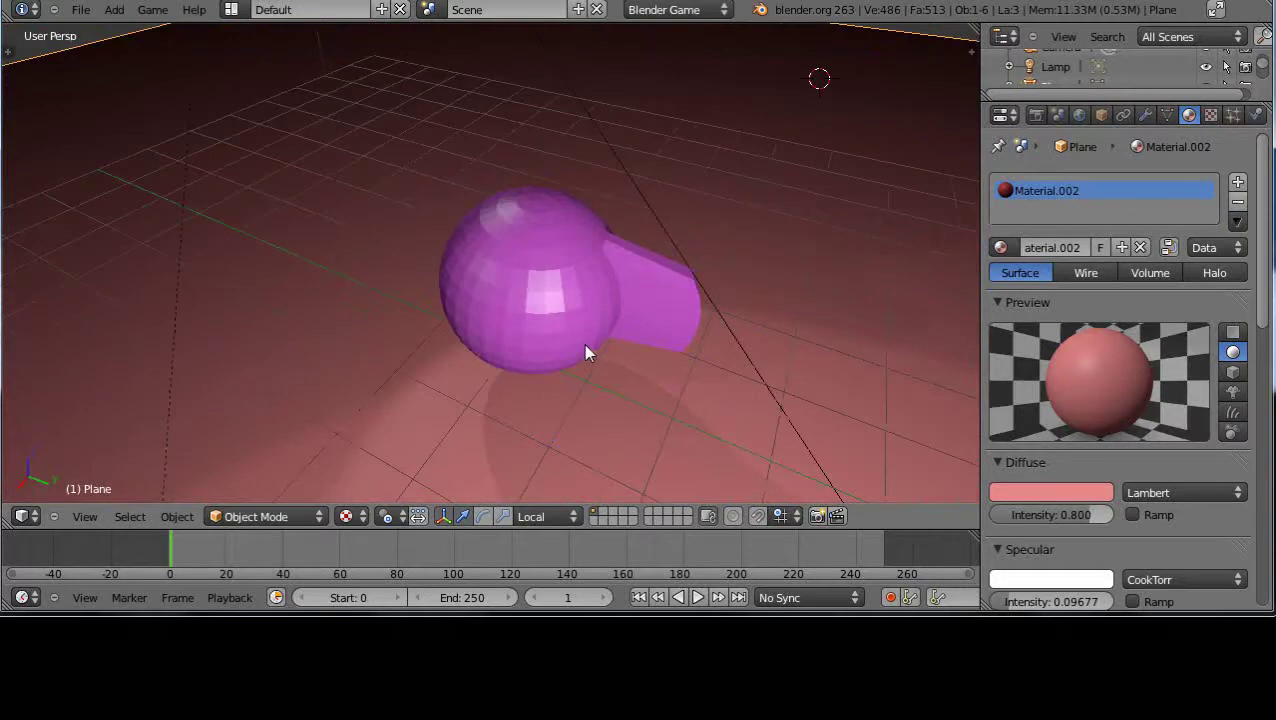
scroll(586, 345, "down", 3)
middle_click_drag(586, 348, 418, 380)
middle_click_drag(267, 313, 266, 309)
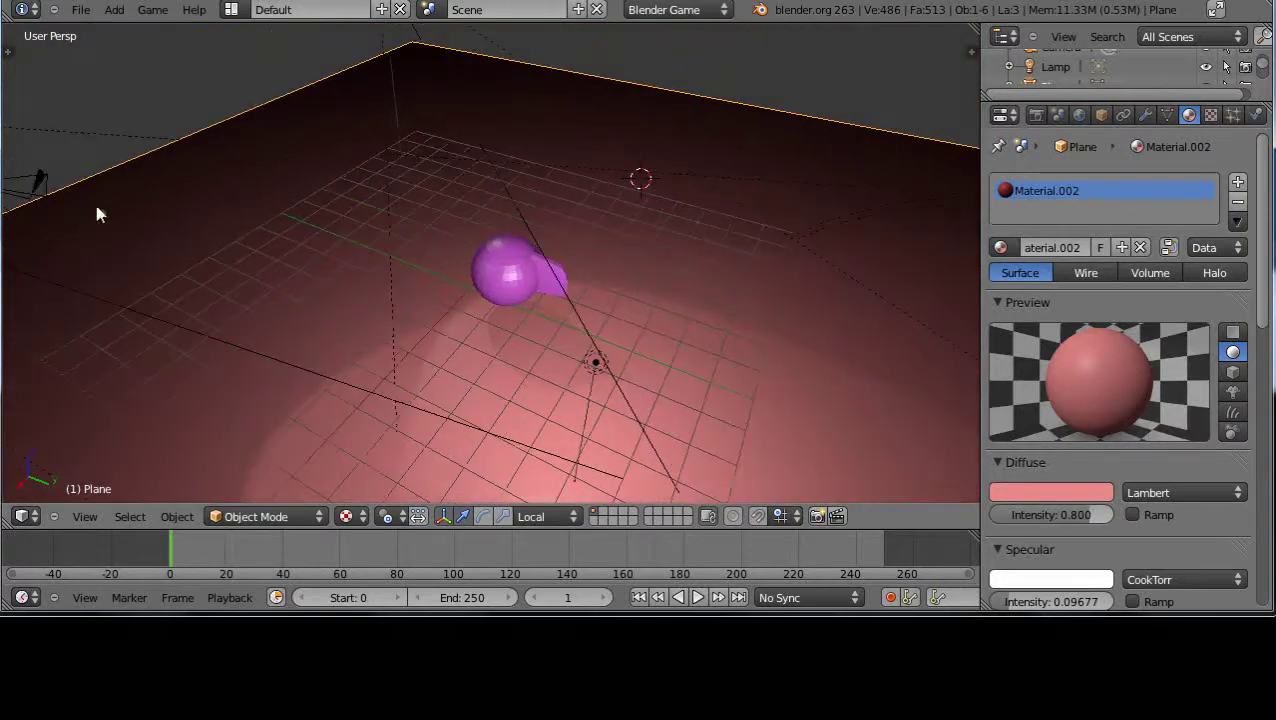
right_click(38, 186)
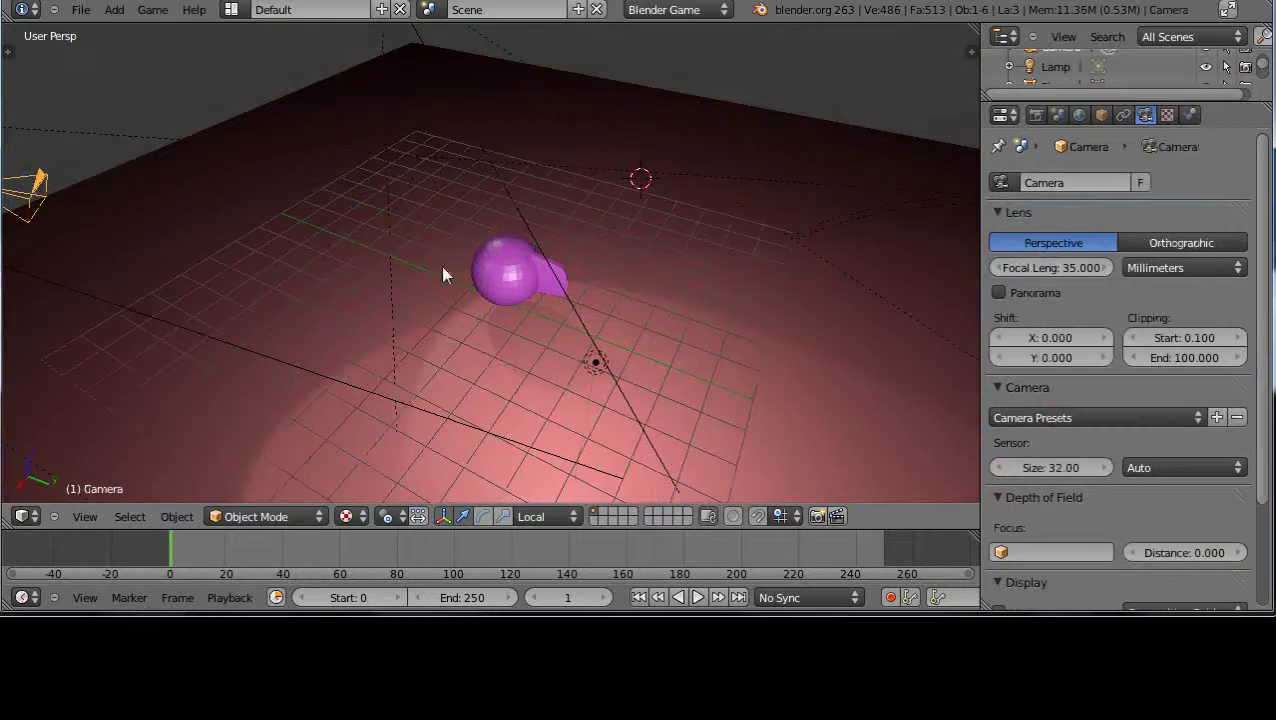
right_click(491, 283)
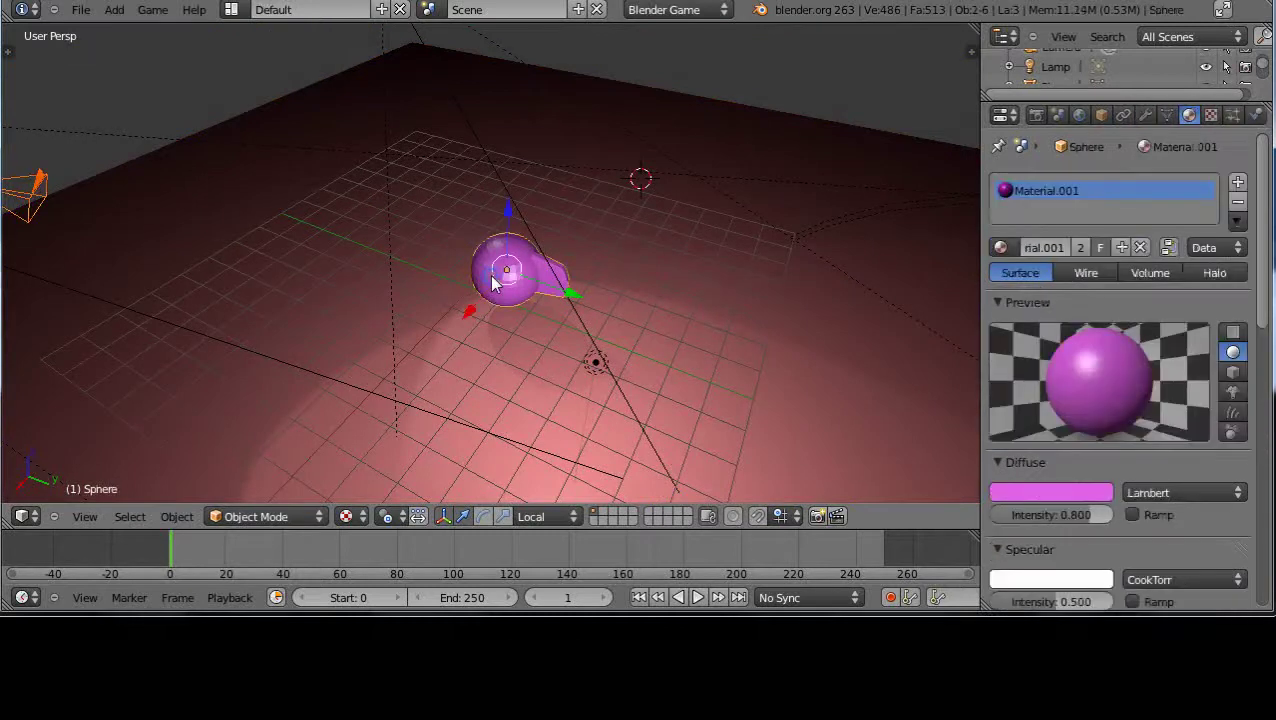
middle_click_drag(476, 339, 473, 344)
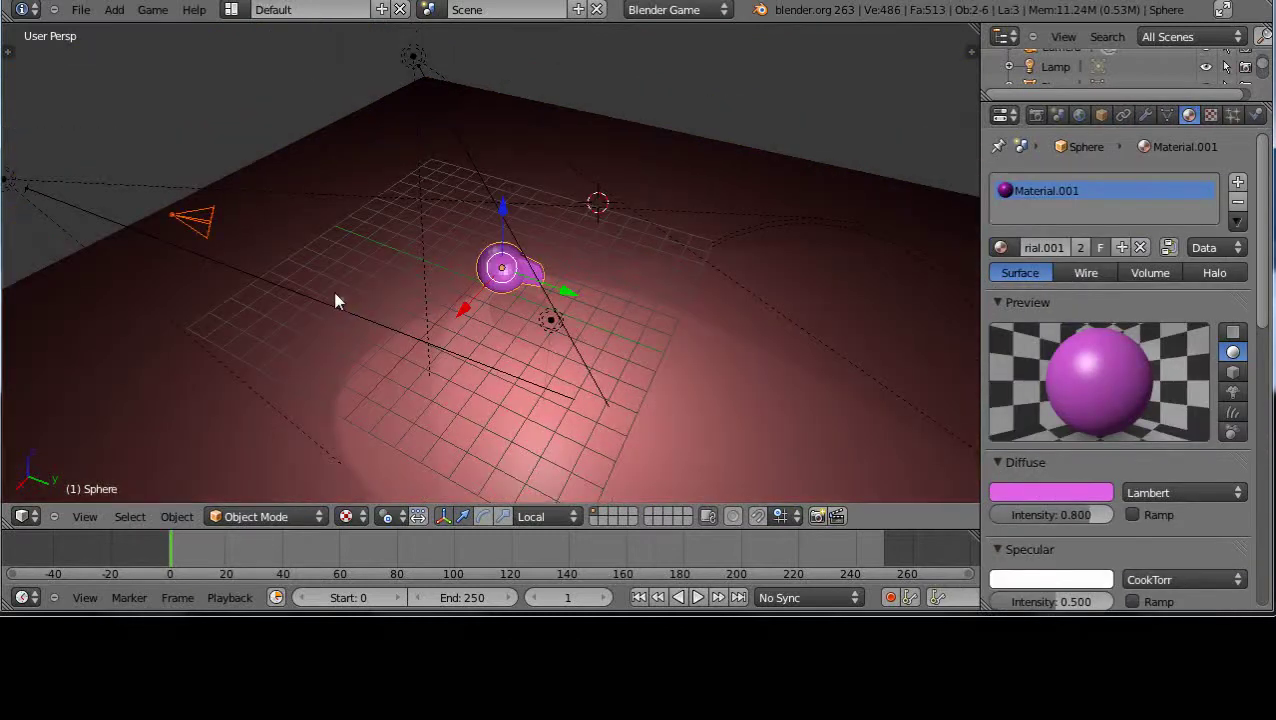
key("ctrl+t")
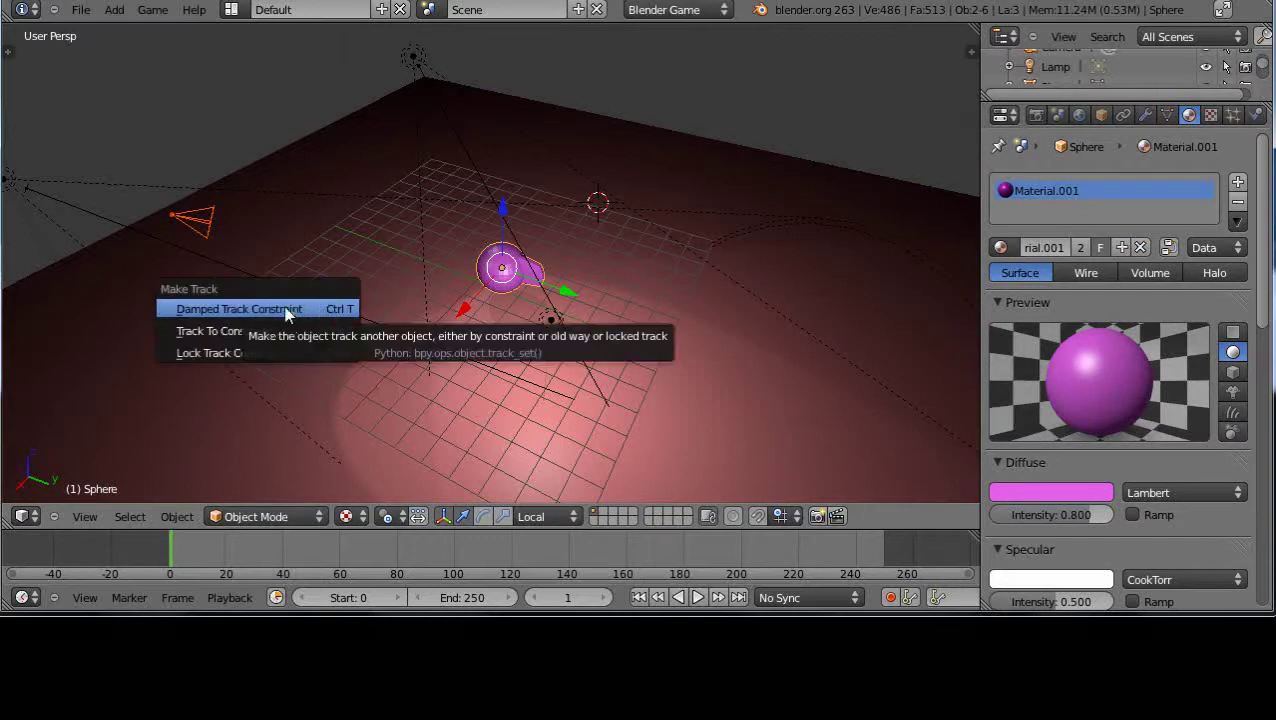
left_click(242, 334)
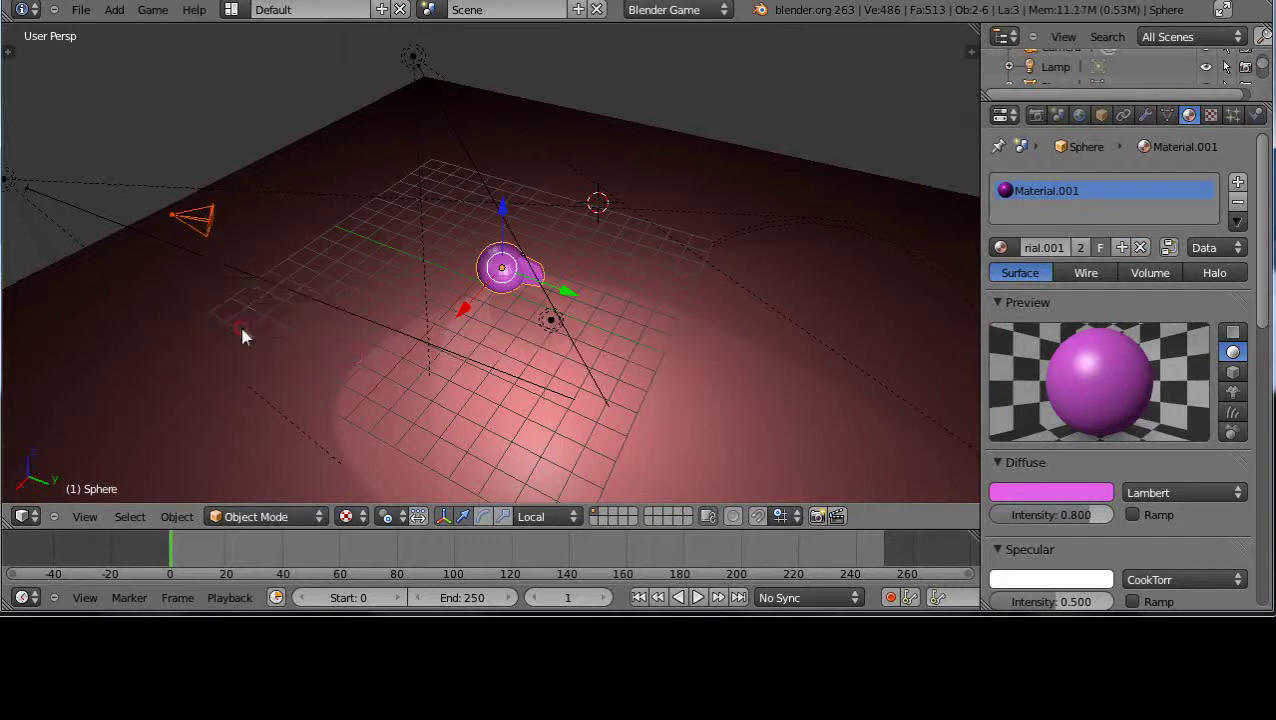
Step: Move the camera sideways along its local X axis
right_click(203, 222)
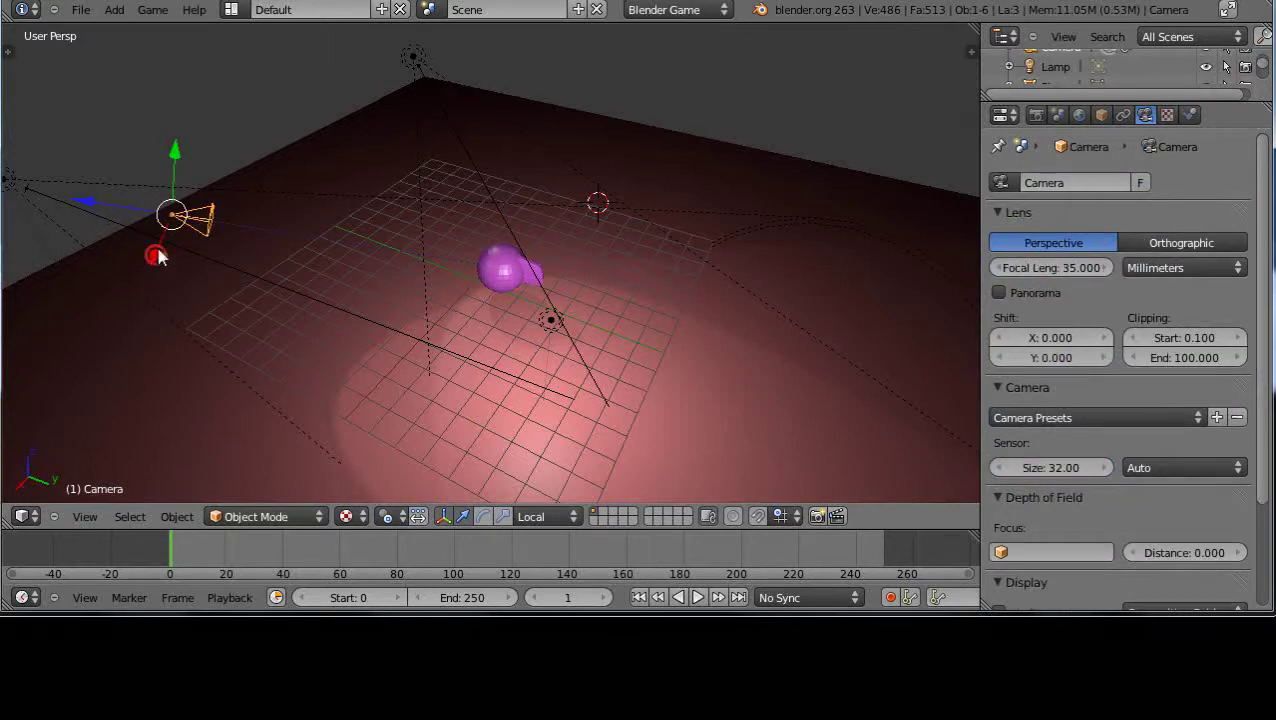
left_click_drag(157, 263, 305, 402)
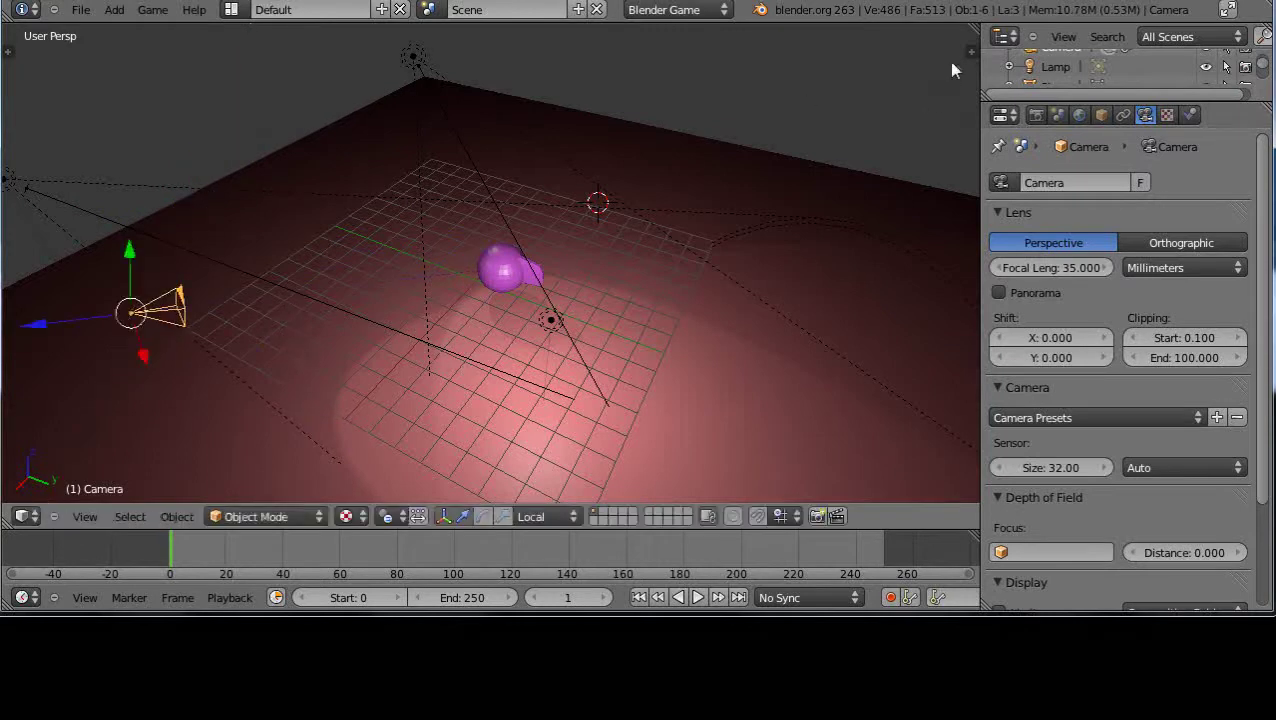
Step: Split the 3D viewport vertically and show the scene through the camera in the new viewport, fitting the camera frame
left_click_drag(973, 28, 608, 260)
key("KP_0")
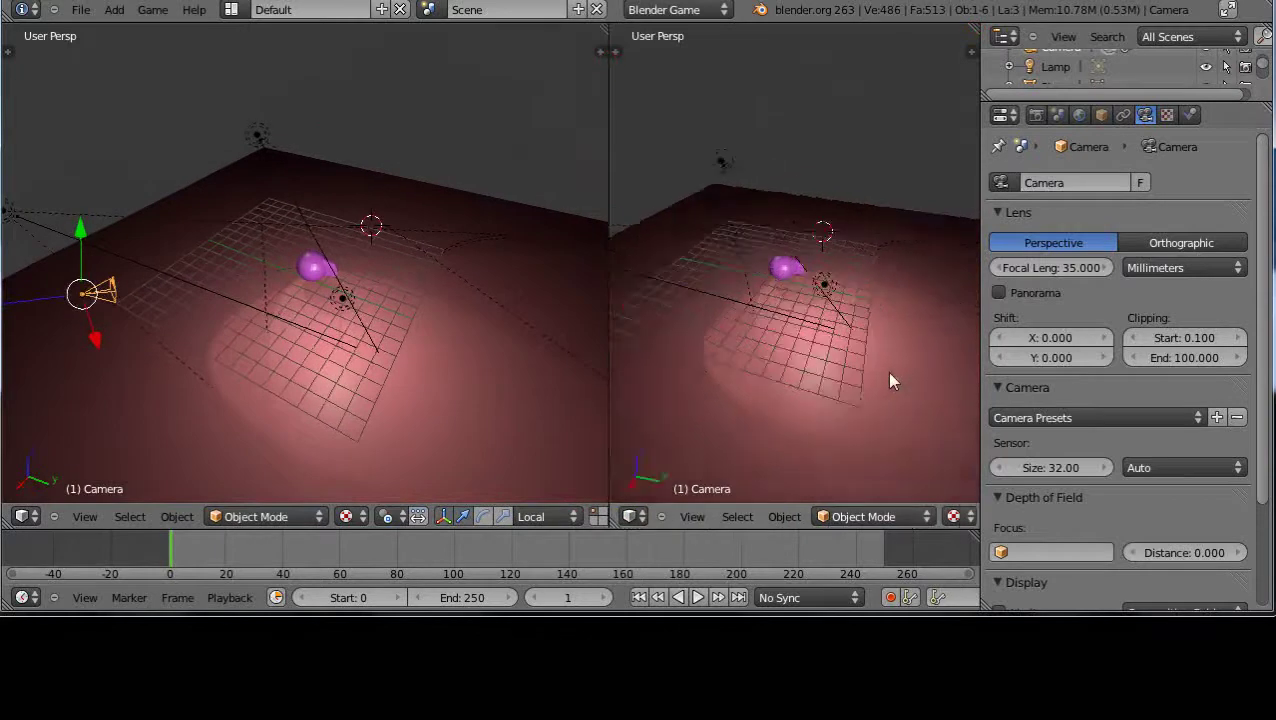
key("Home")
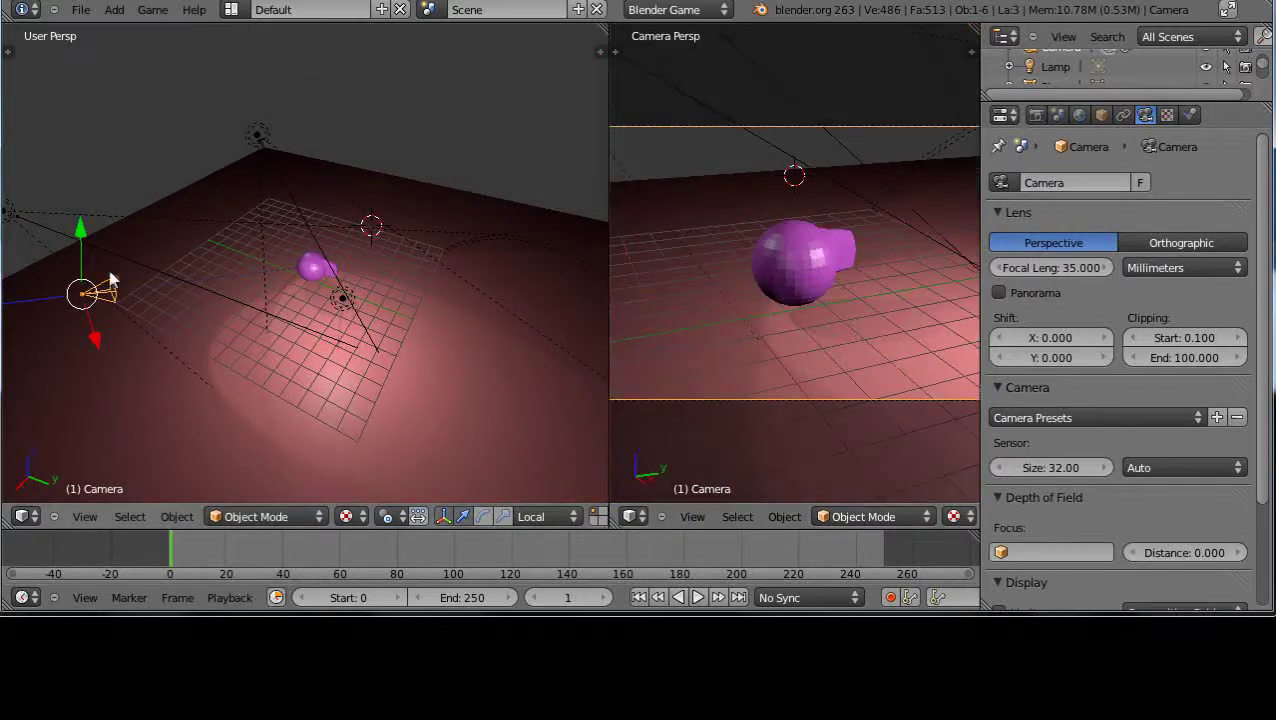
Step: Raise the camera along its local Y axis and clear its tracking without keeping the transformation
left_click_drag(81, 229, 253, 193)
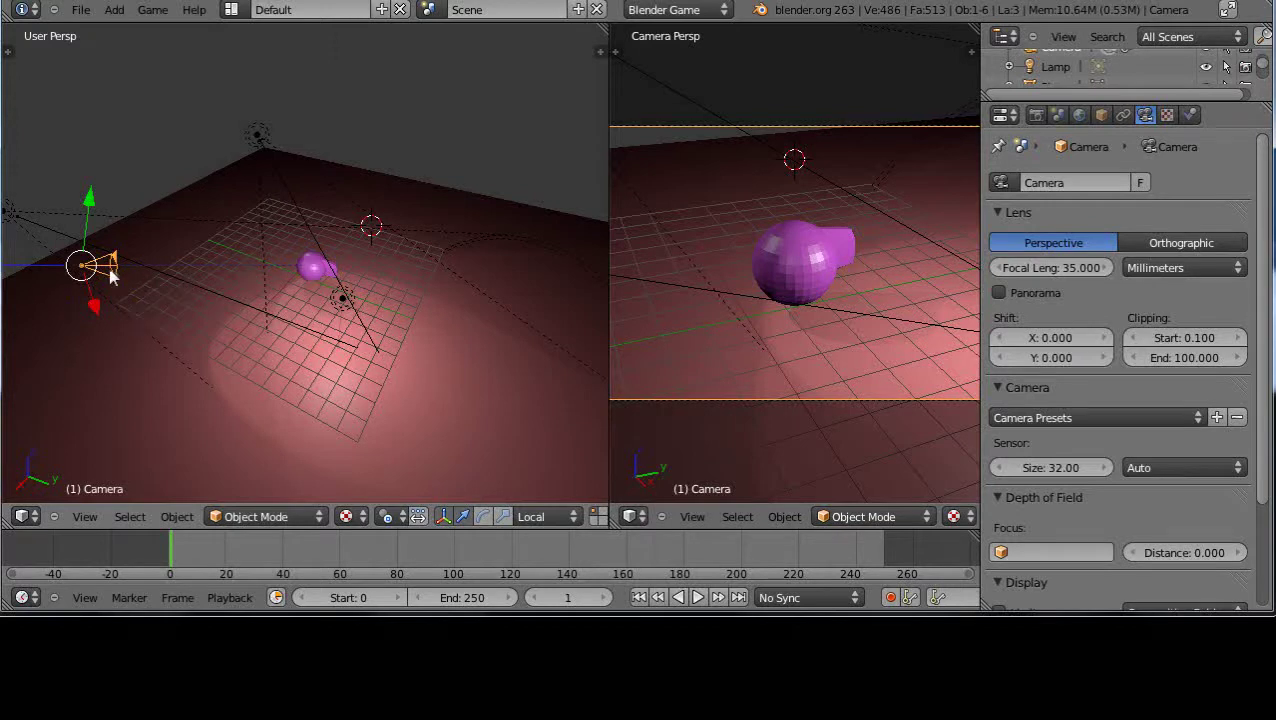
key("alt+t")
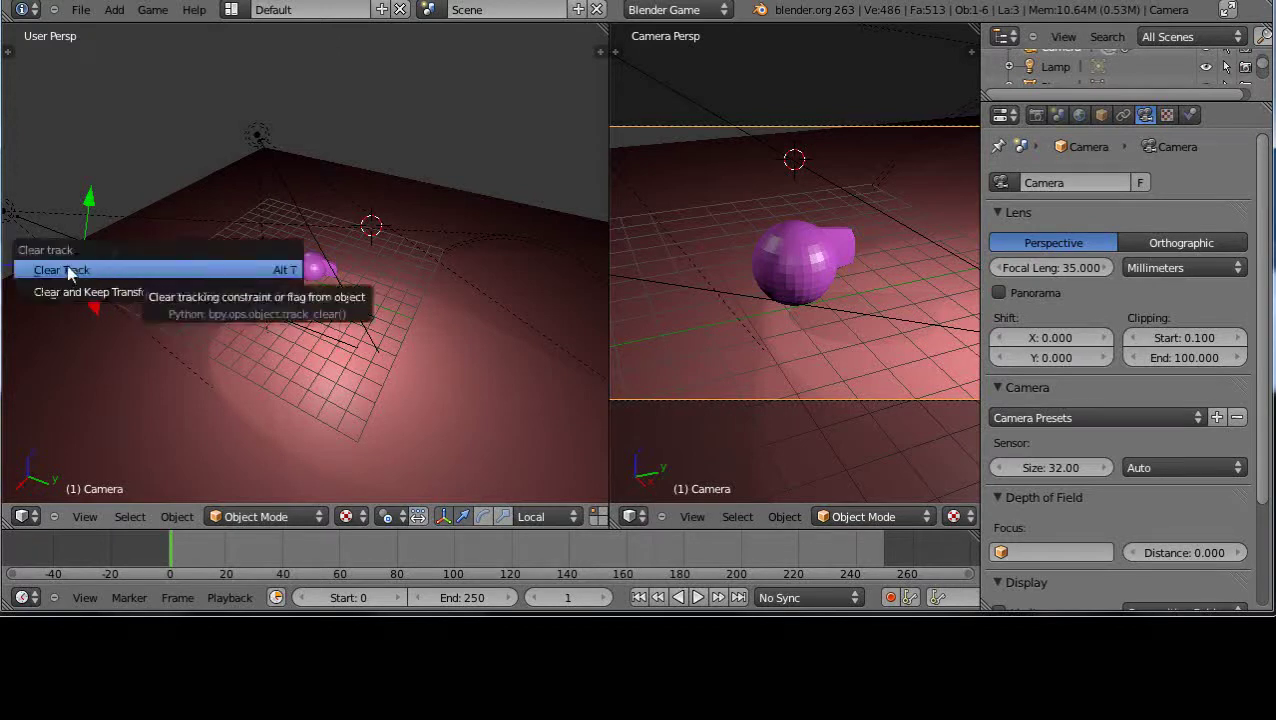
left_click(68, 272)
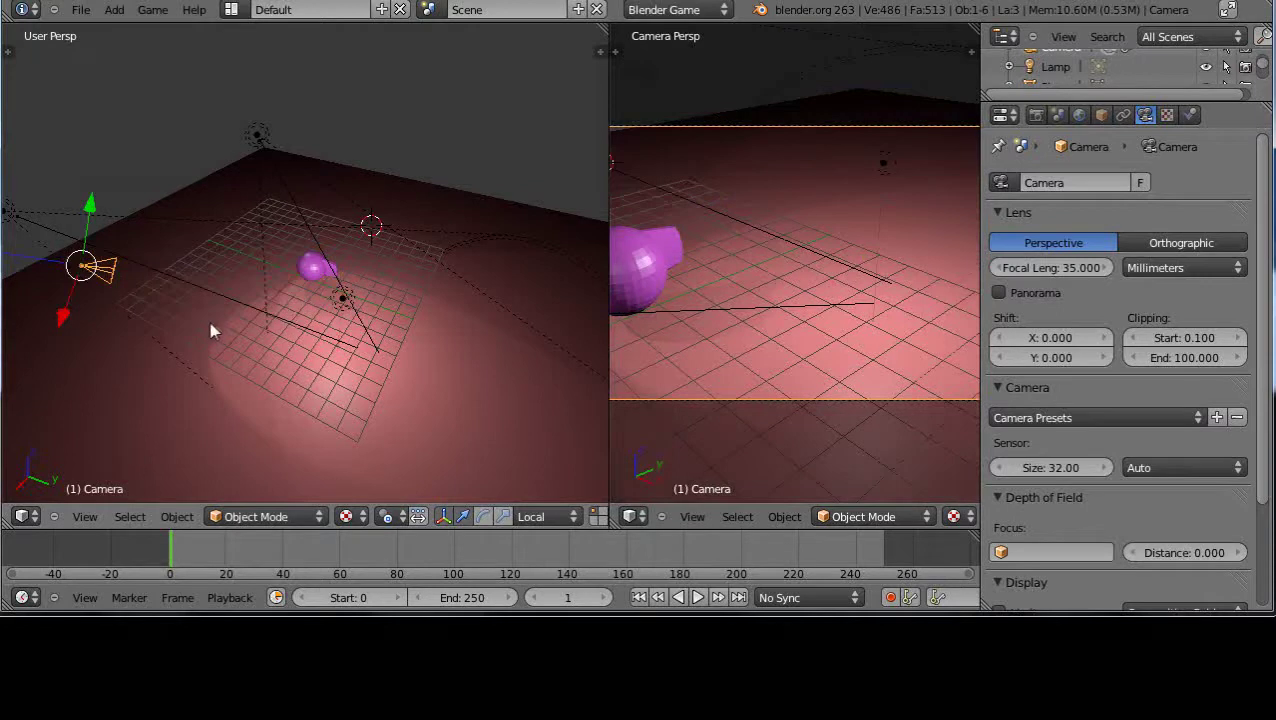
Step: Place the 3D cursor beside the purple object, past its protruding end, and add an Empty there
left_click(377, 259)
key("shift+a")
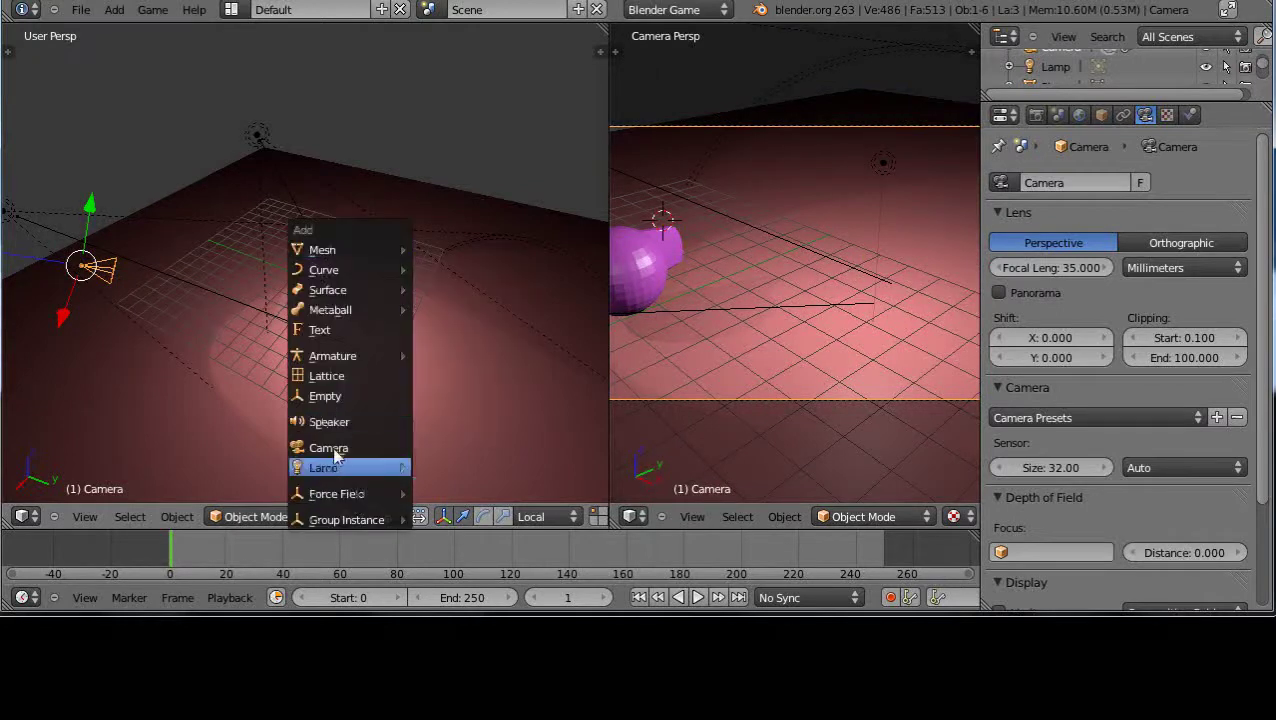
left_click(330, 398)
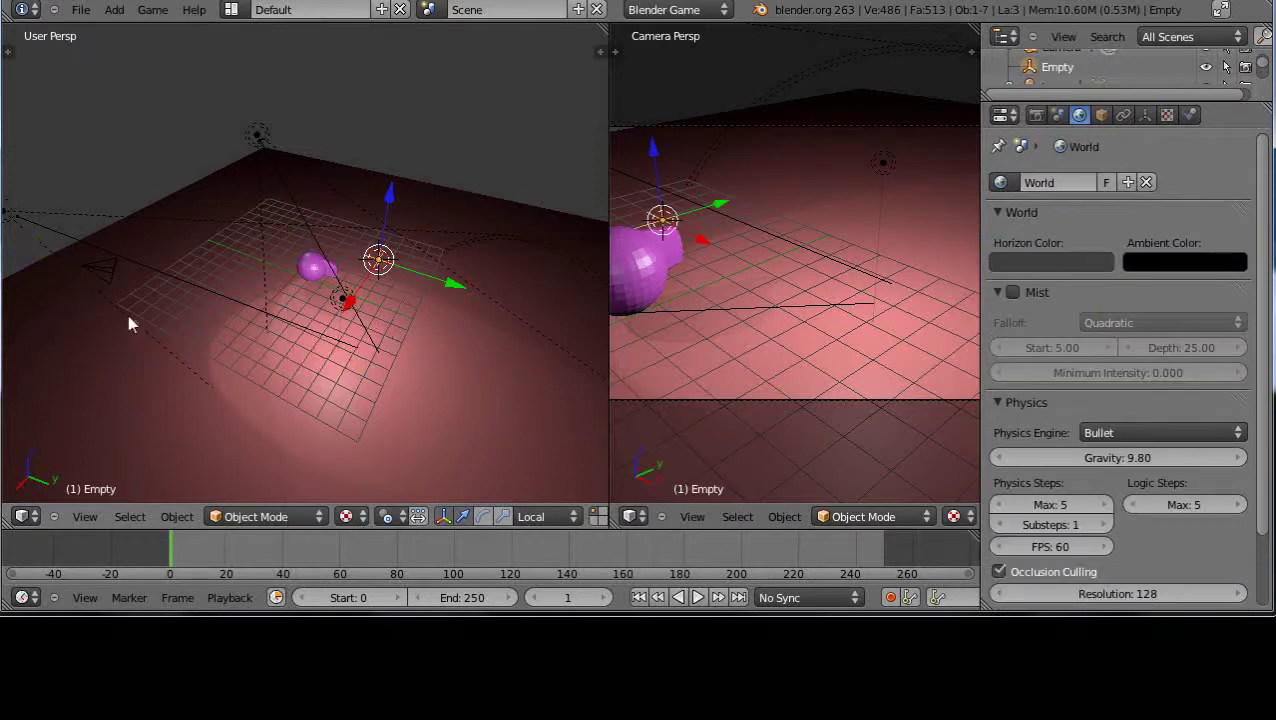
Step: Make the camera track the Empty with a Track To constraint
scroll(128, 321, "down", 3)
middle_click_drag(143, 340, 171, 230)
right_click(187, 217)
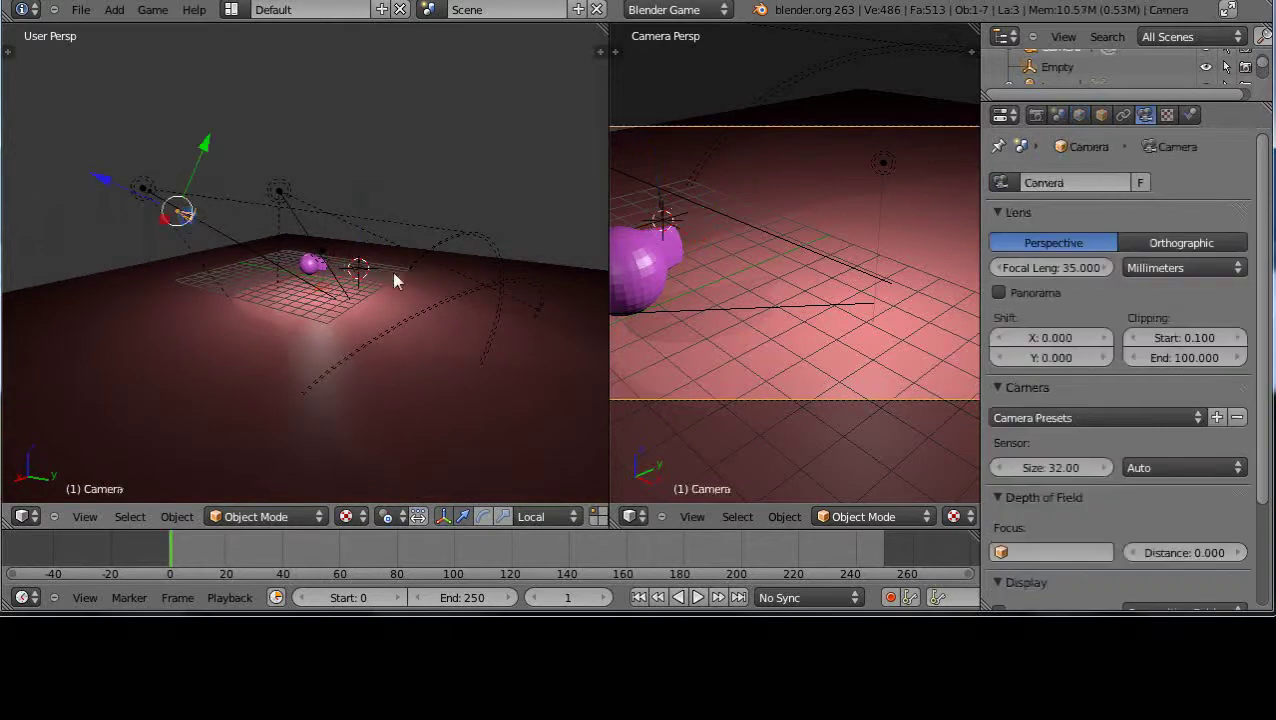
scroll(400, 292, "up", 4)
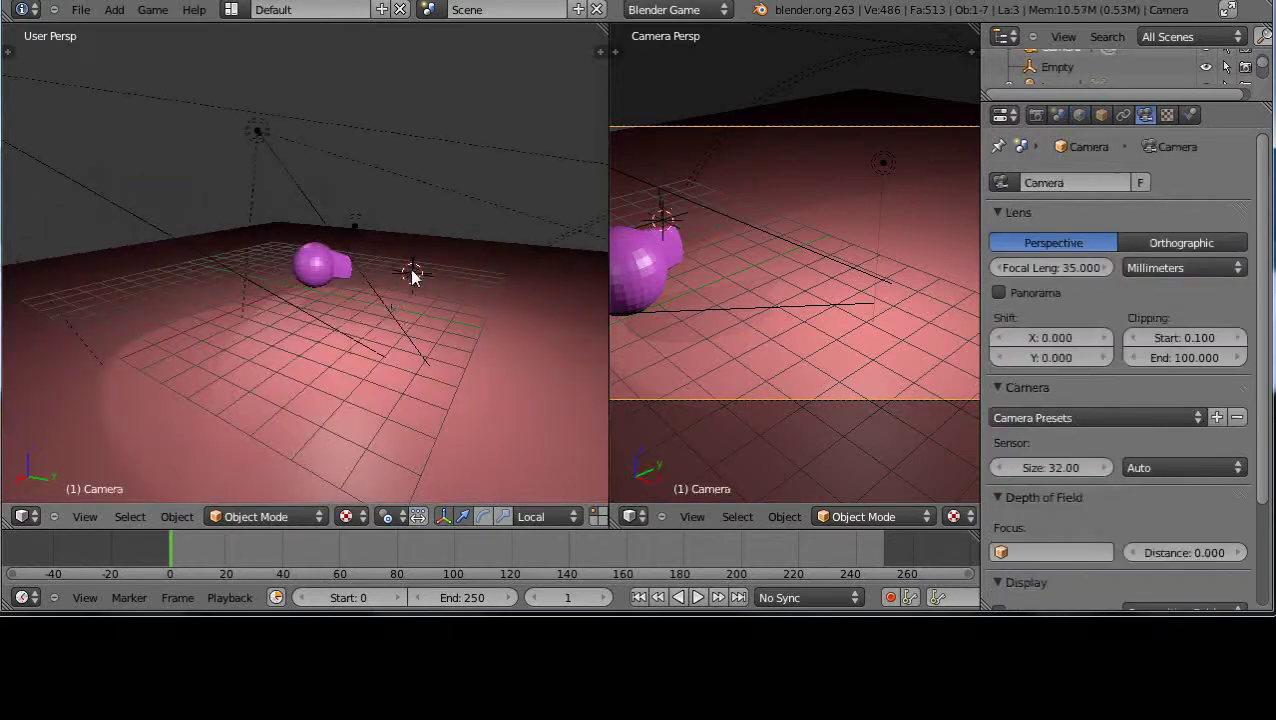
right_click(412, 276)
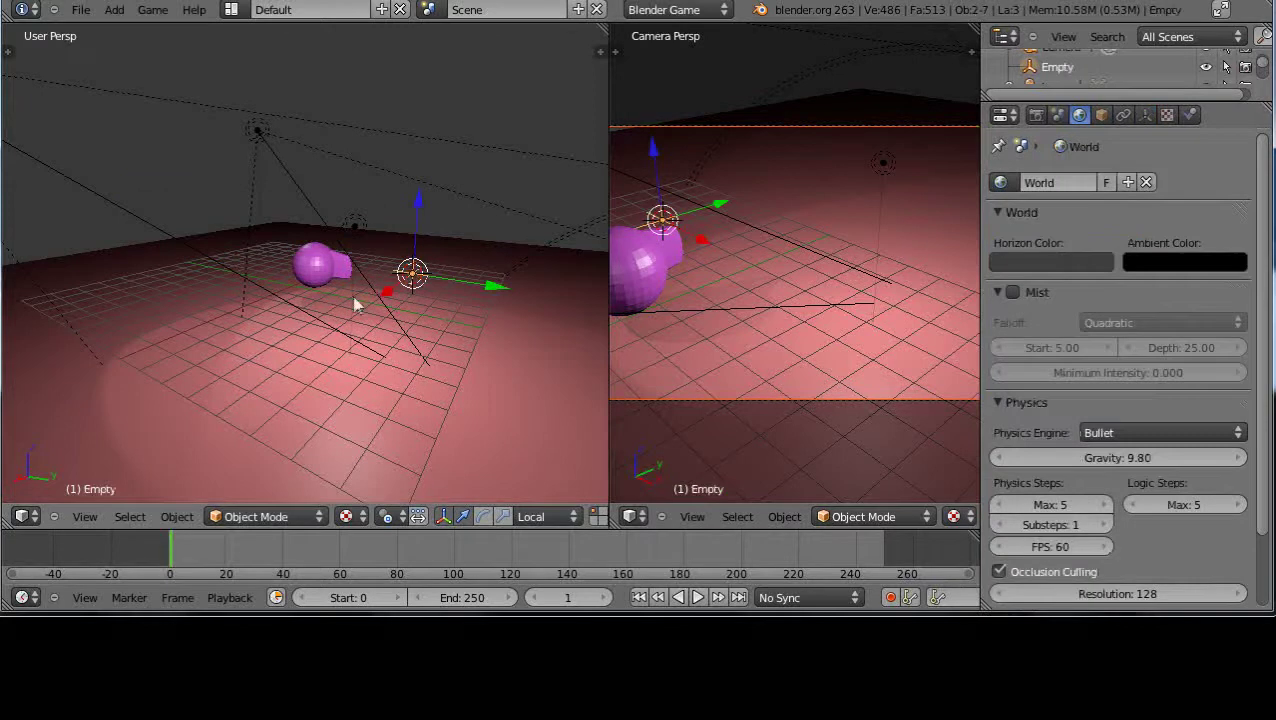
scroll(316, 328, "down", 4)
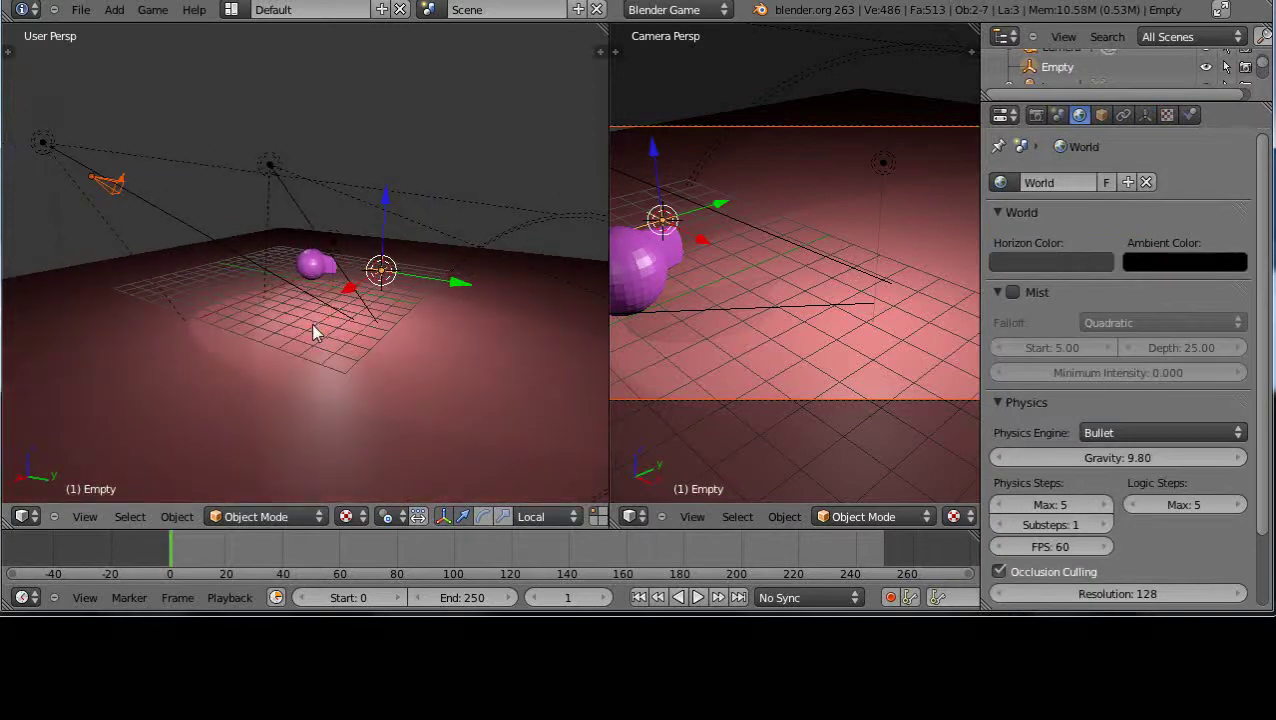
key("ctrl+t")
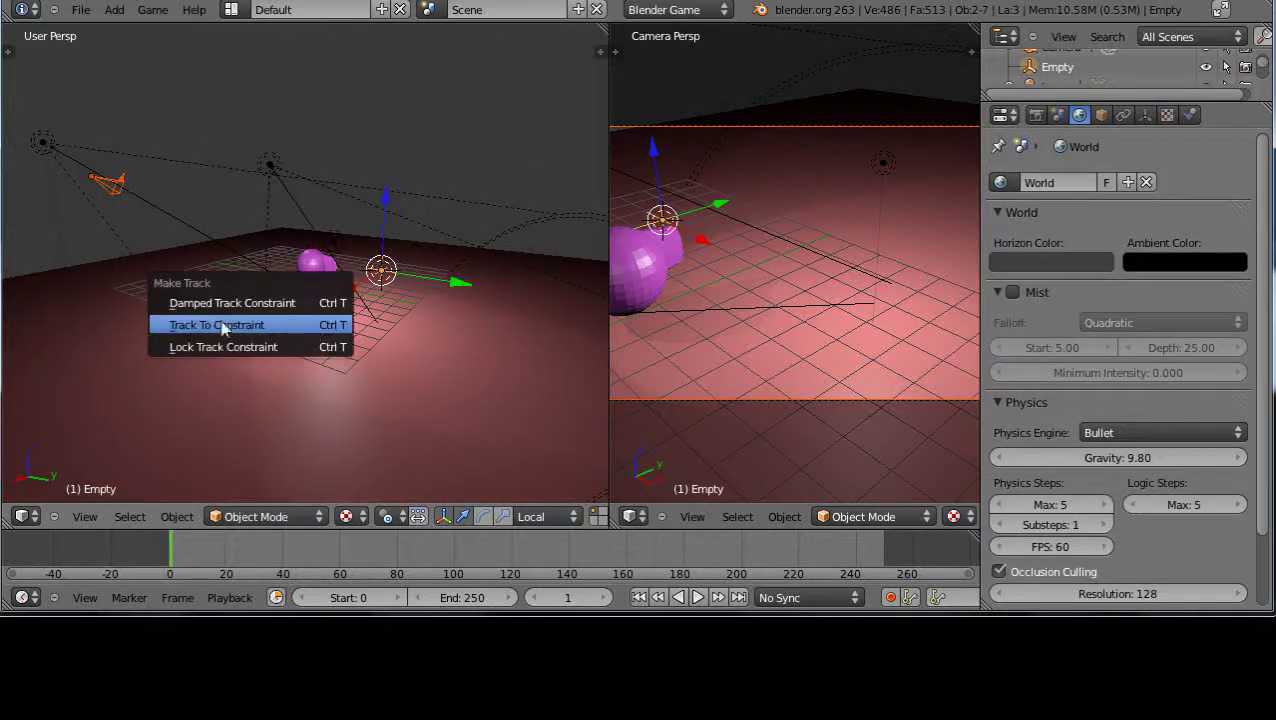
left_click(222, 326)
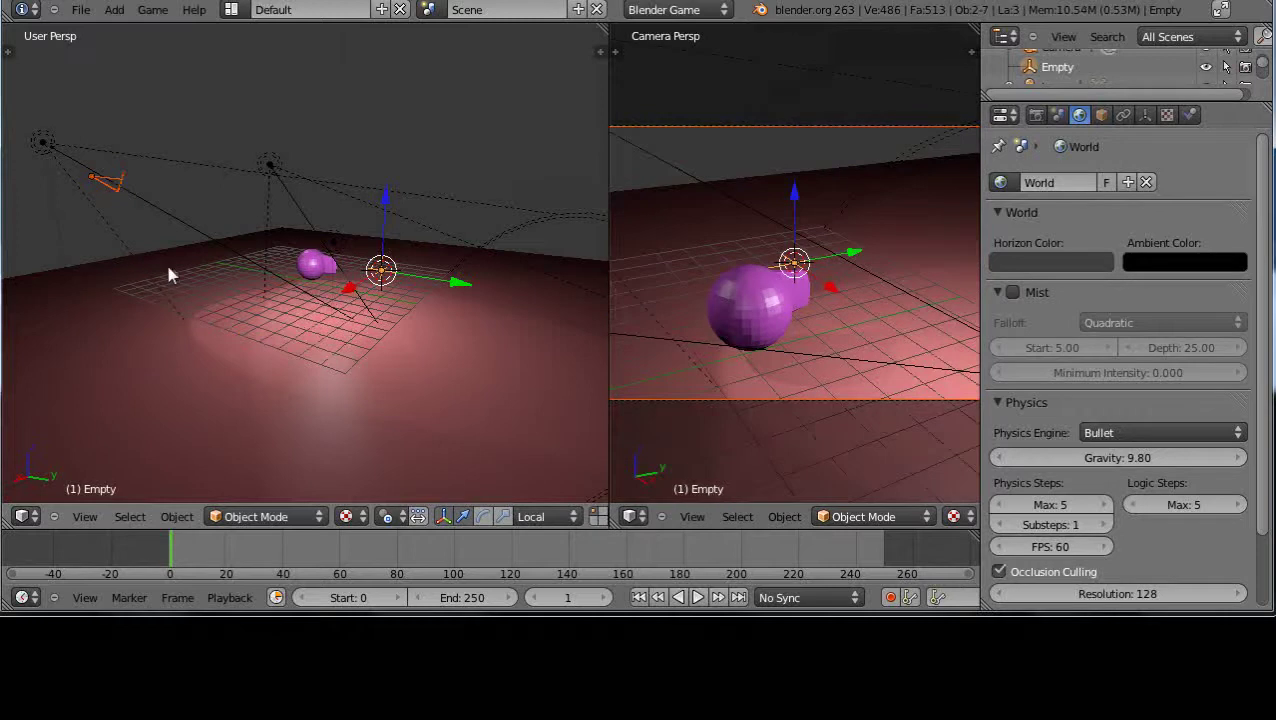
Step: Lower the camera toward the floor plane along its local vertical axis
right_click(120, 190)
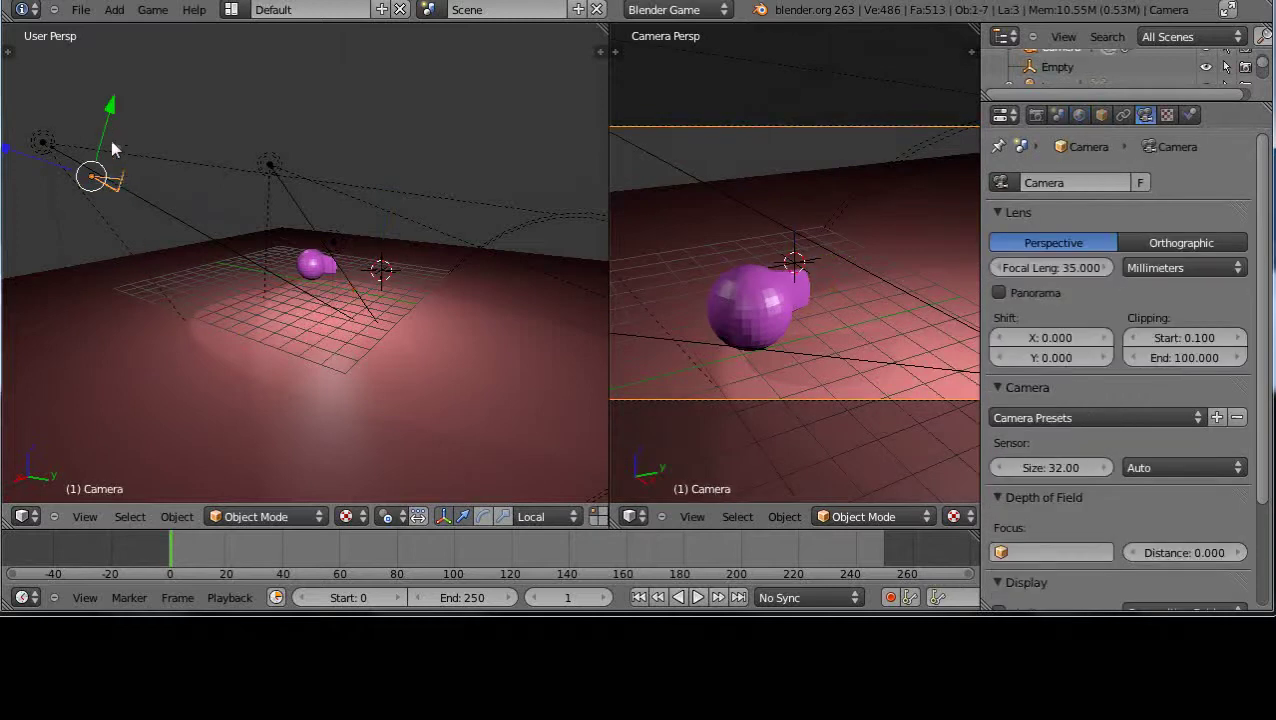
key("g")
key("z")
key("z")
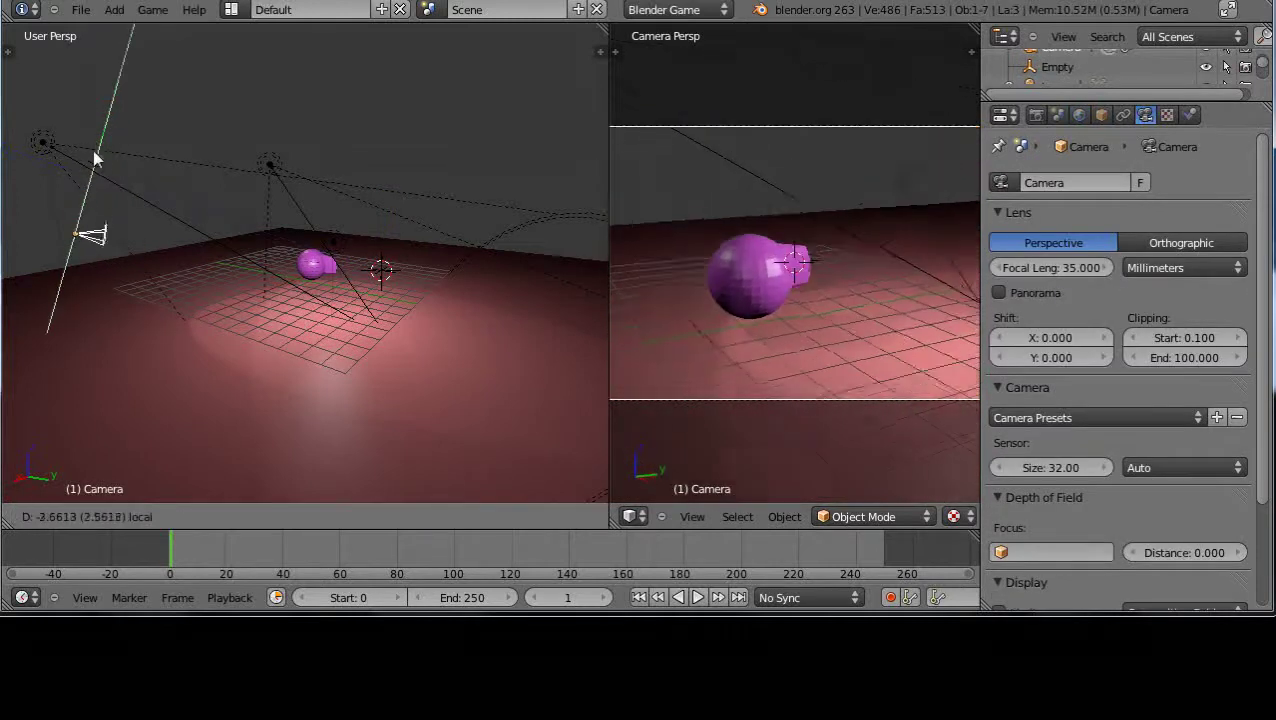
left_click(97, 153)
Step: Shift the Empty slightly farther from the purple object along its local Y axis
right_click(793, 263)
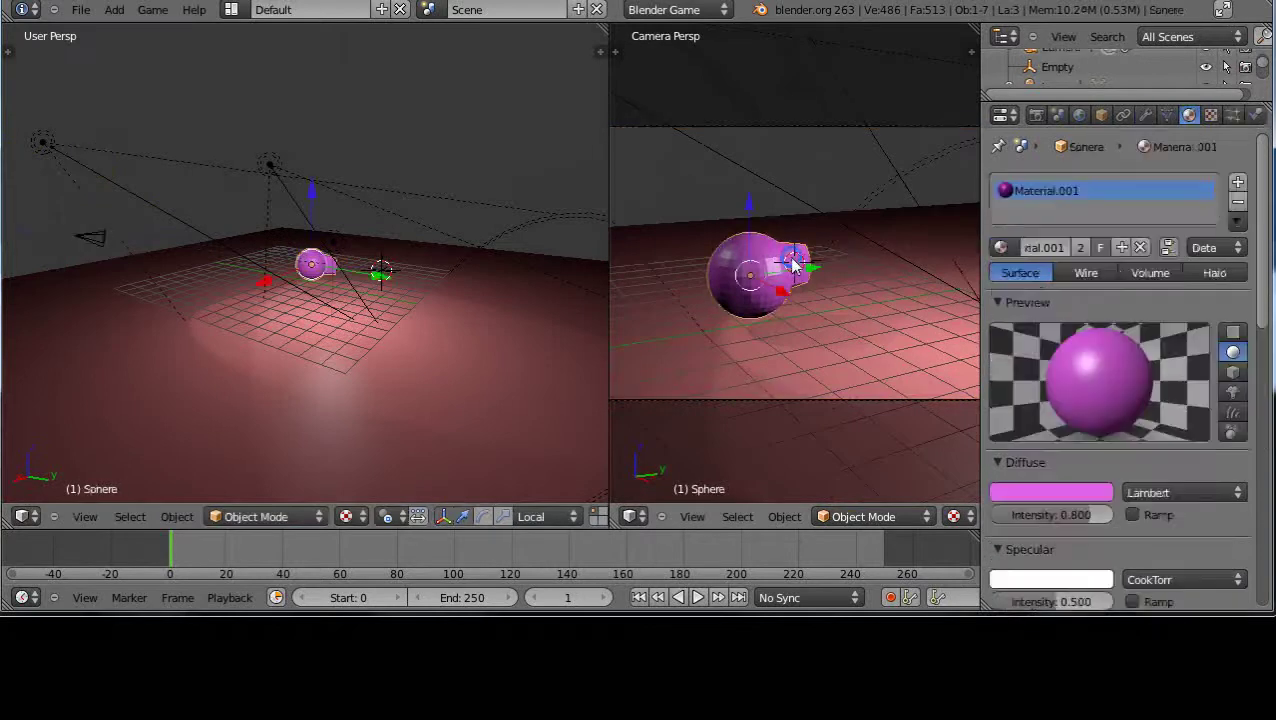
right_click(793, 263)
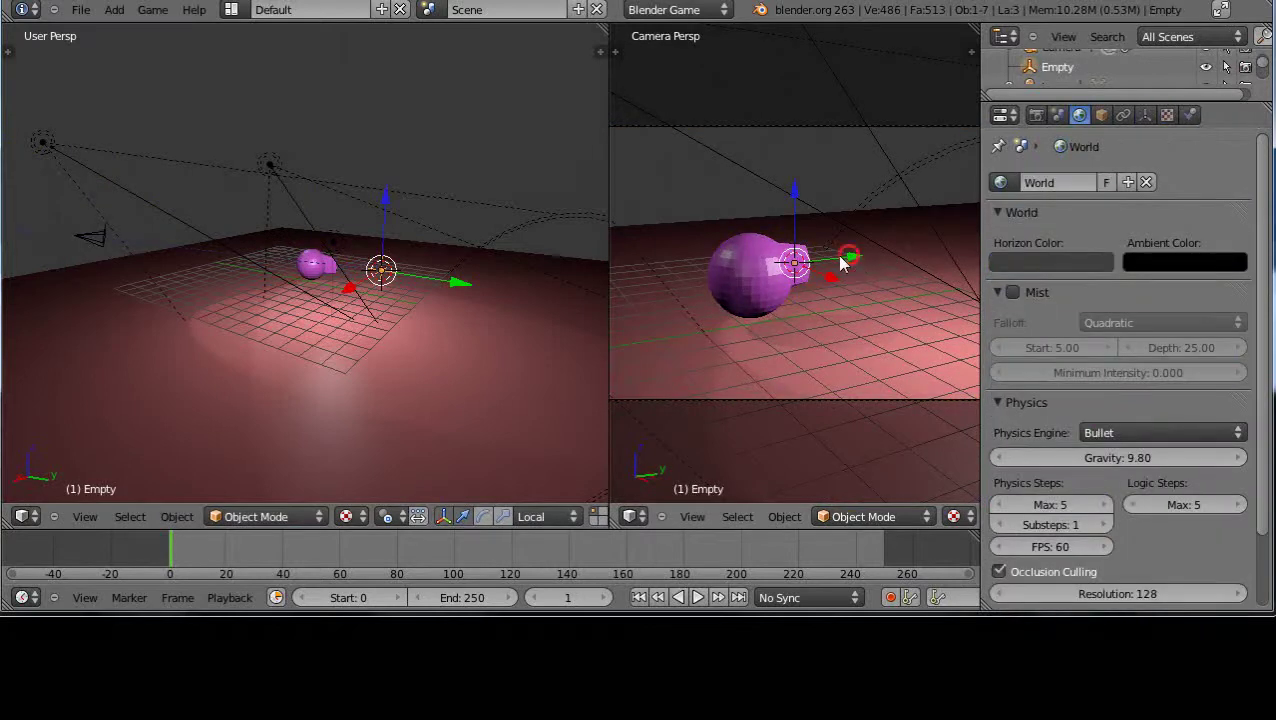
key("g")
key("y")
key("y")
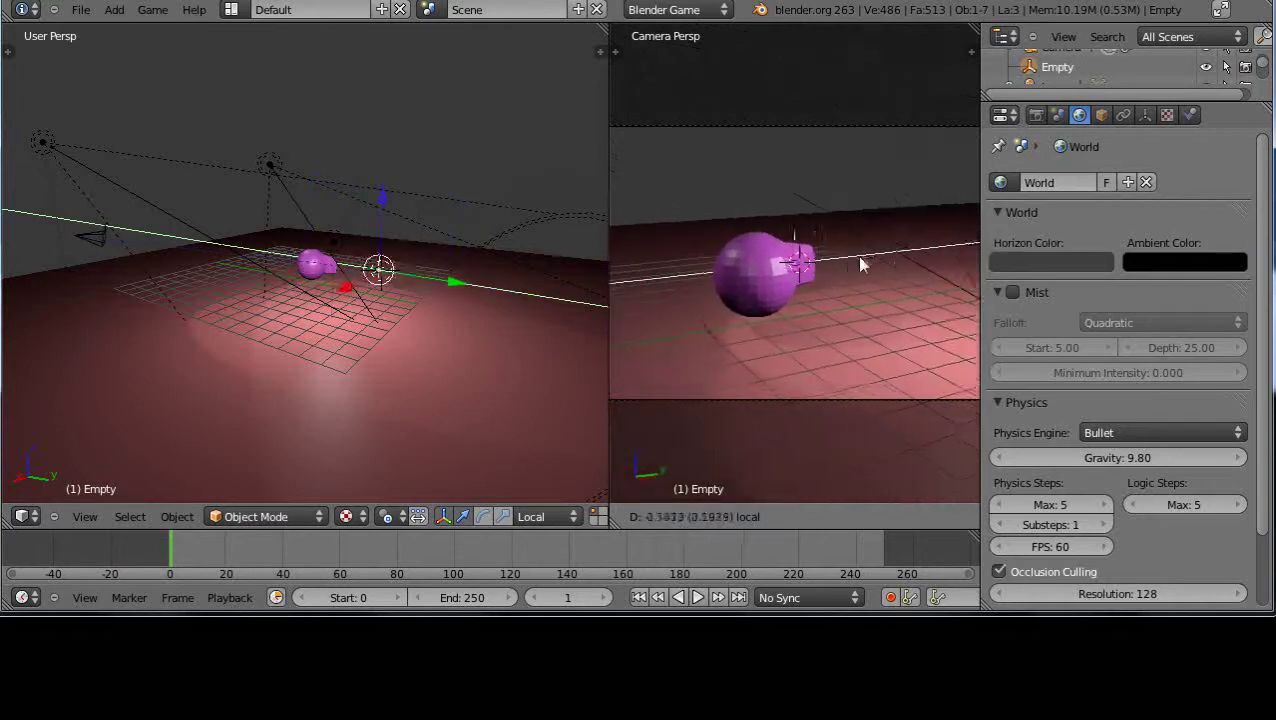
left_click(857, 259)
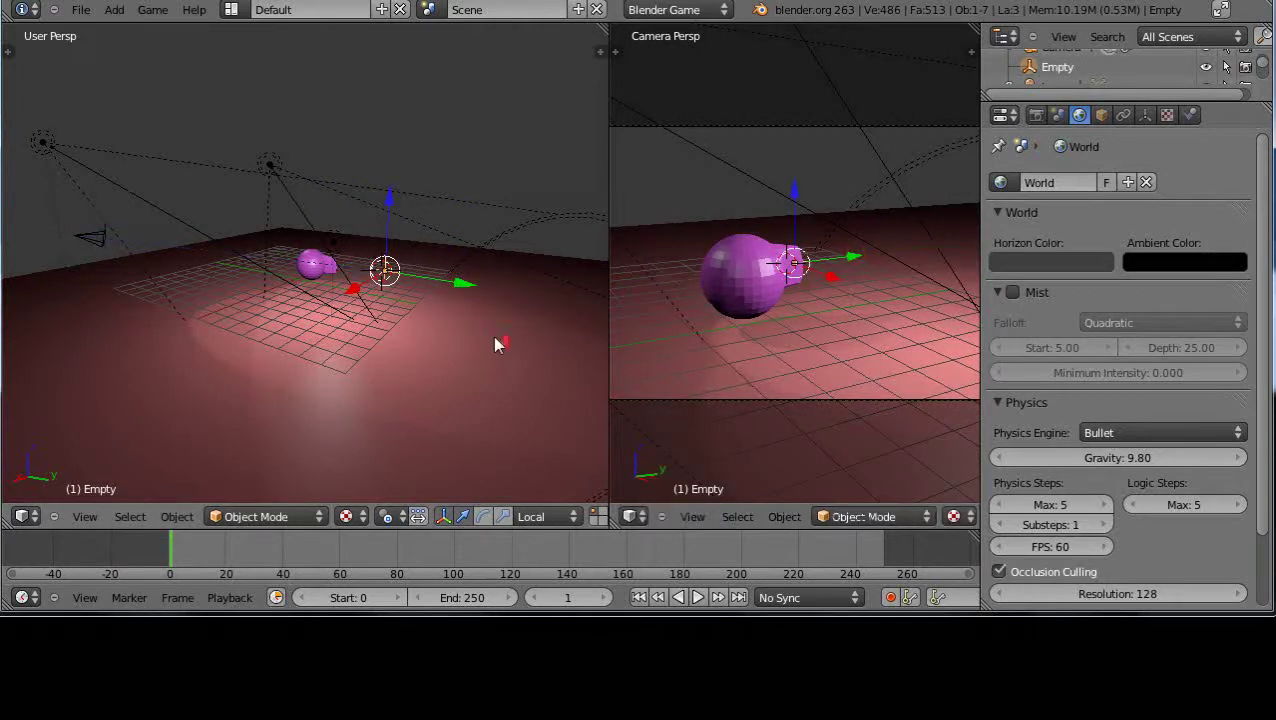
Step: Duplicate the purple sphere object and place the copy about 4 units away, partly sunk into the floor plane
right_click(88, 243)
scroll(224, 340, "up", 3)
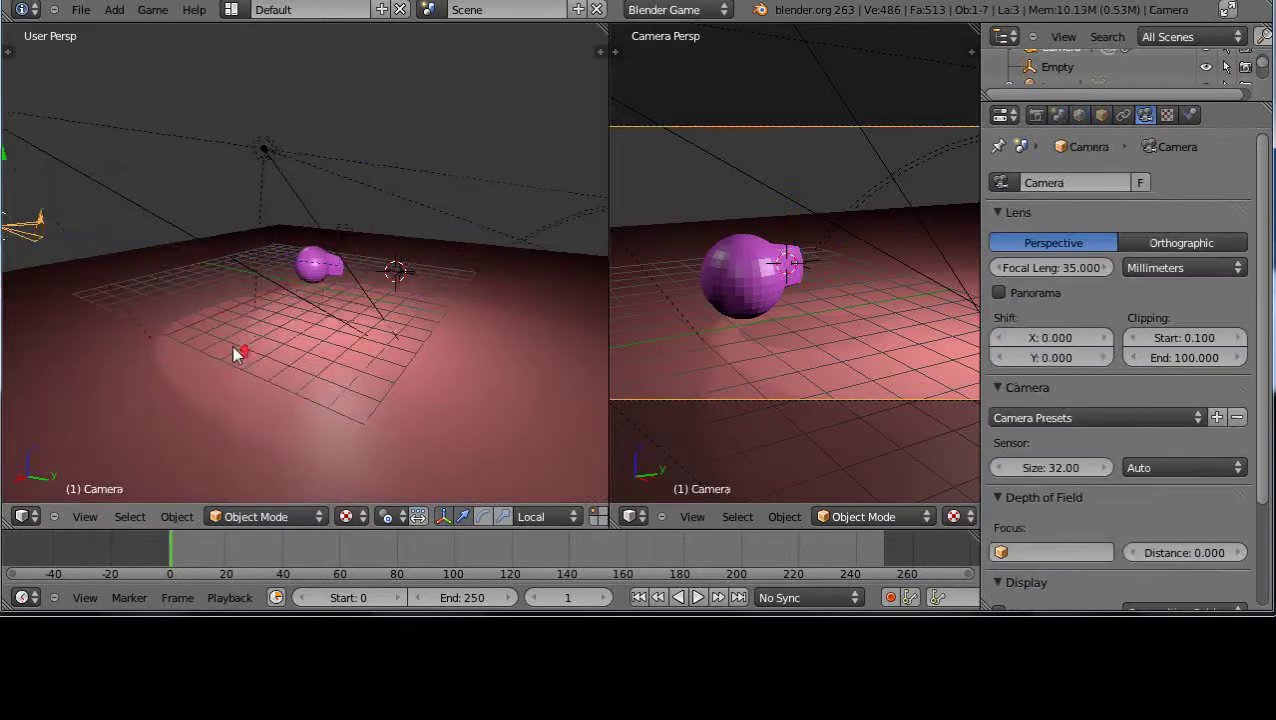
scroll(232, 346, "up", 2)
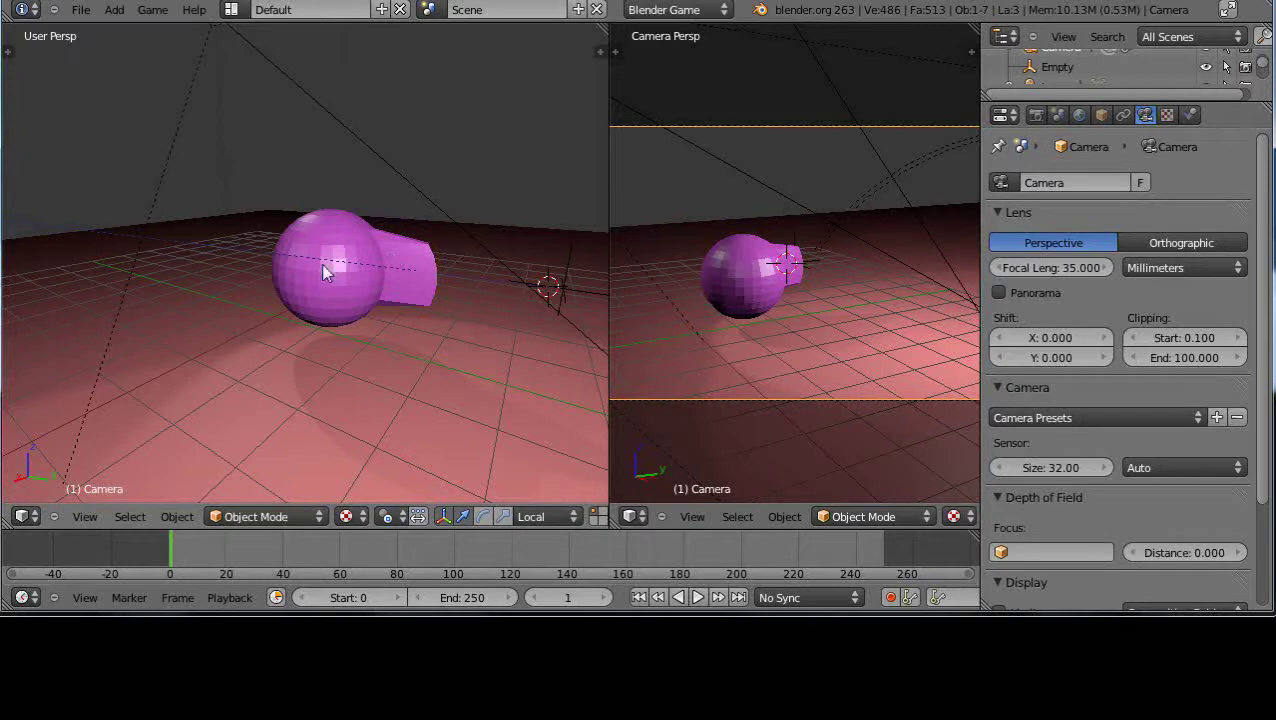
scroll(324, 272, "down", 3)
scroll(324, 272, "up", 4)
scroll(338, 279, "down", 2)
right_click(338, 272)
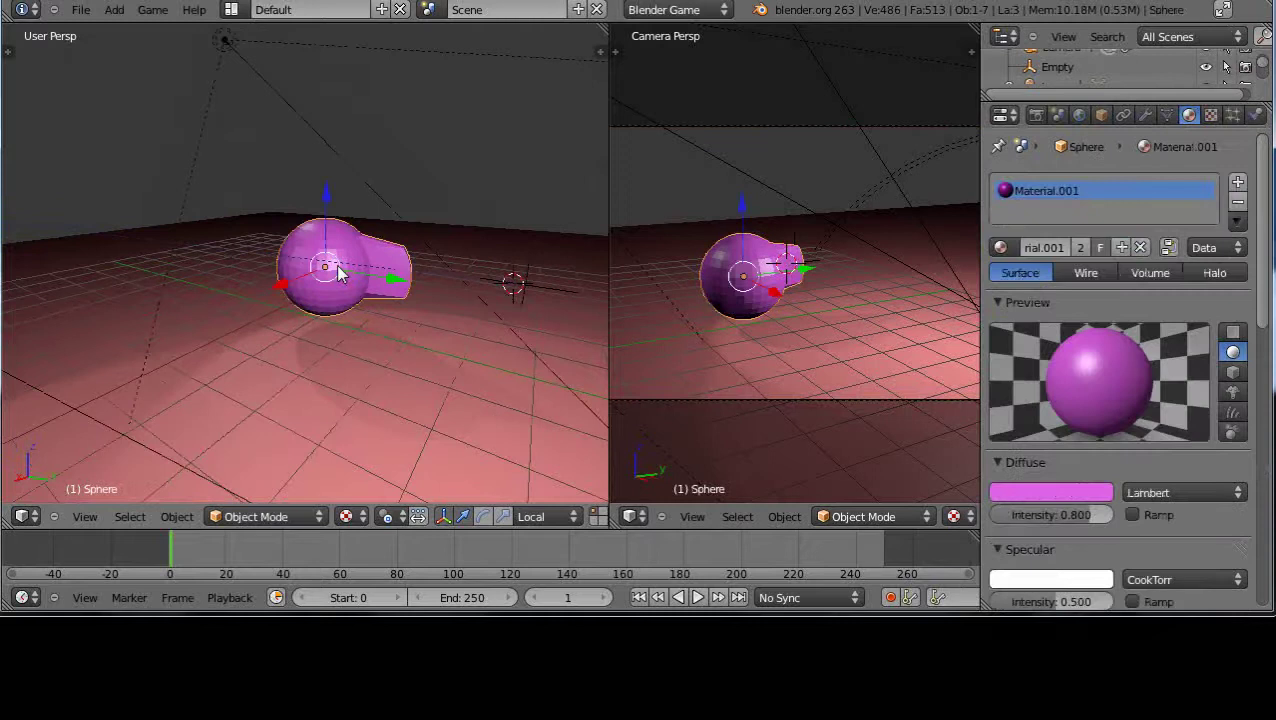
middle_click_drag(338, 272, 372, 375)
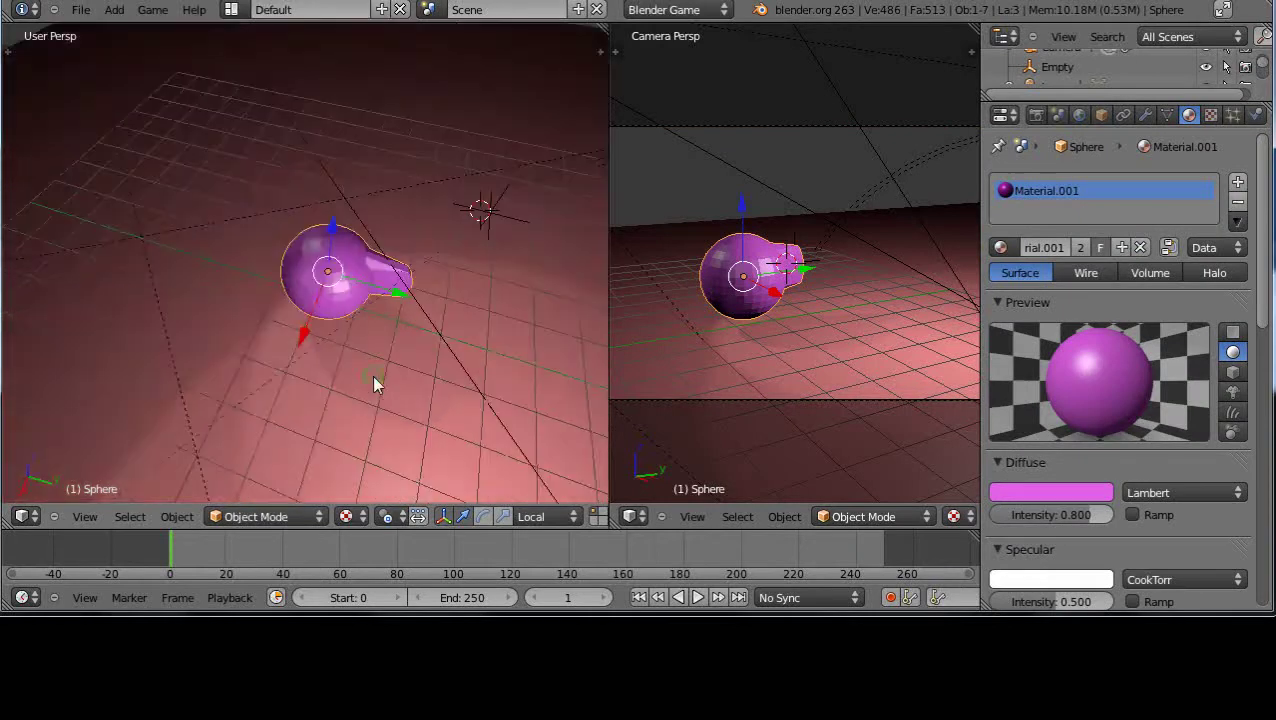
key("shift+d")
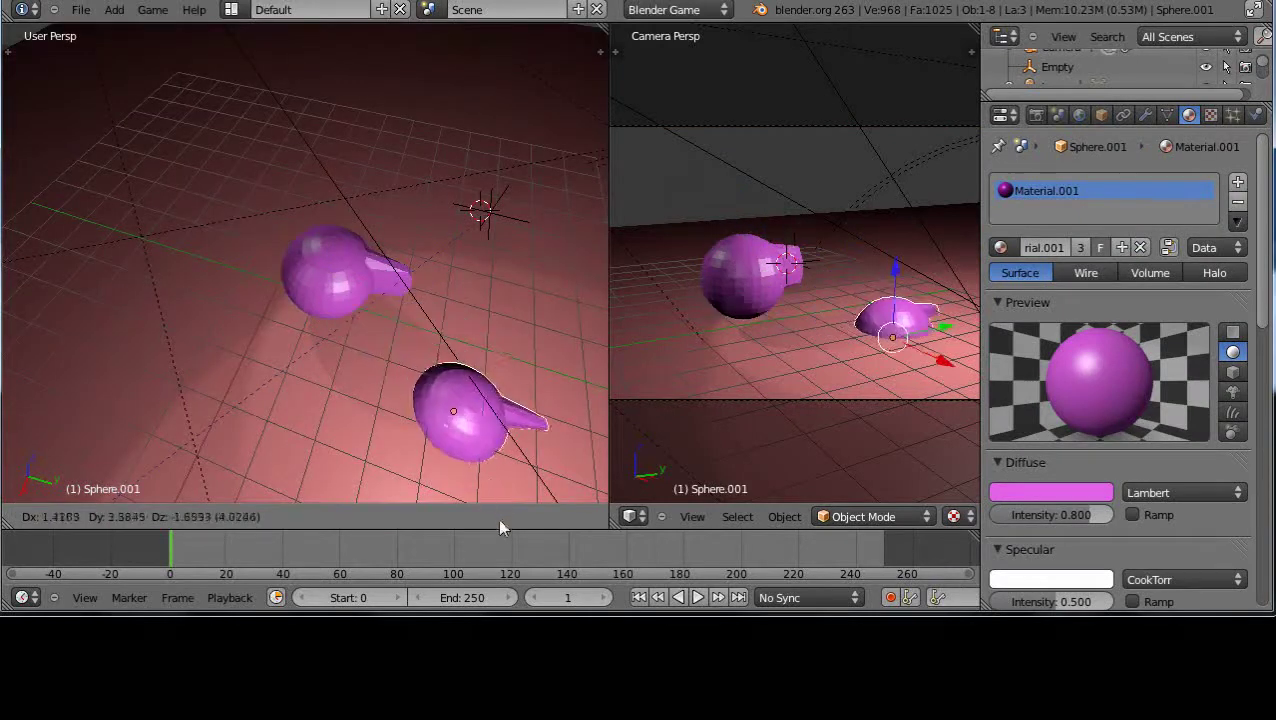
left_click(492, 482)
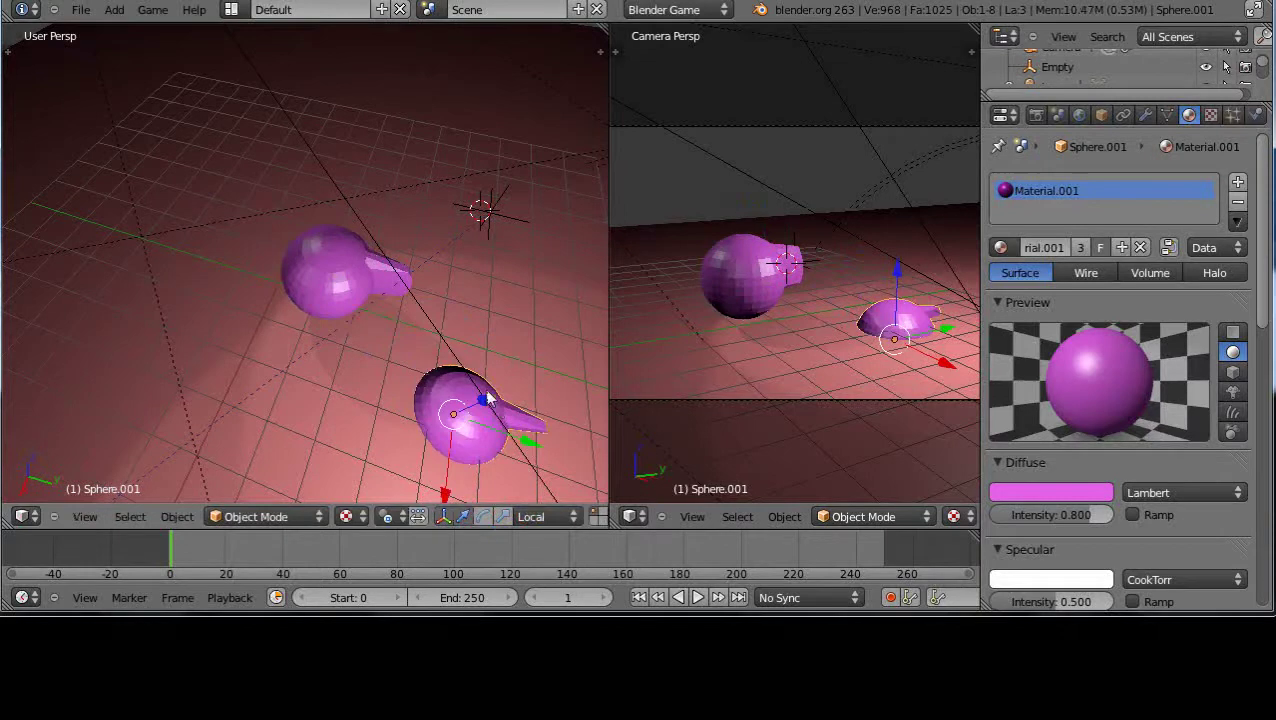
Step: Make the sphere copy single-user with its data and materials, and give it a new material named Green with a light green diffuse colour
key("u")
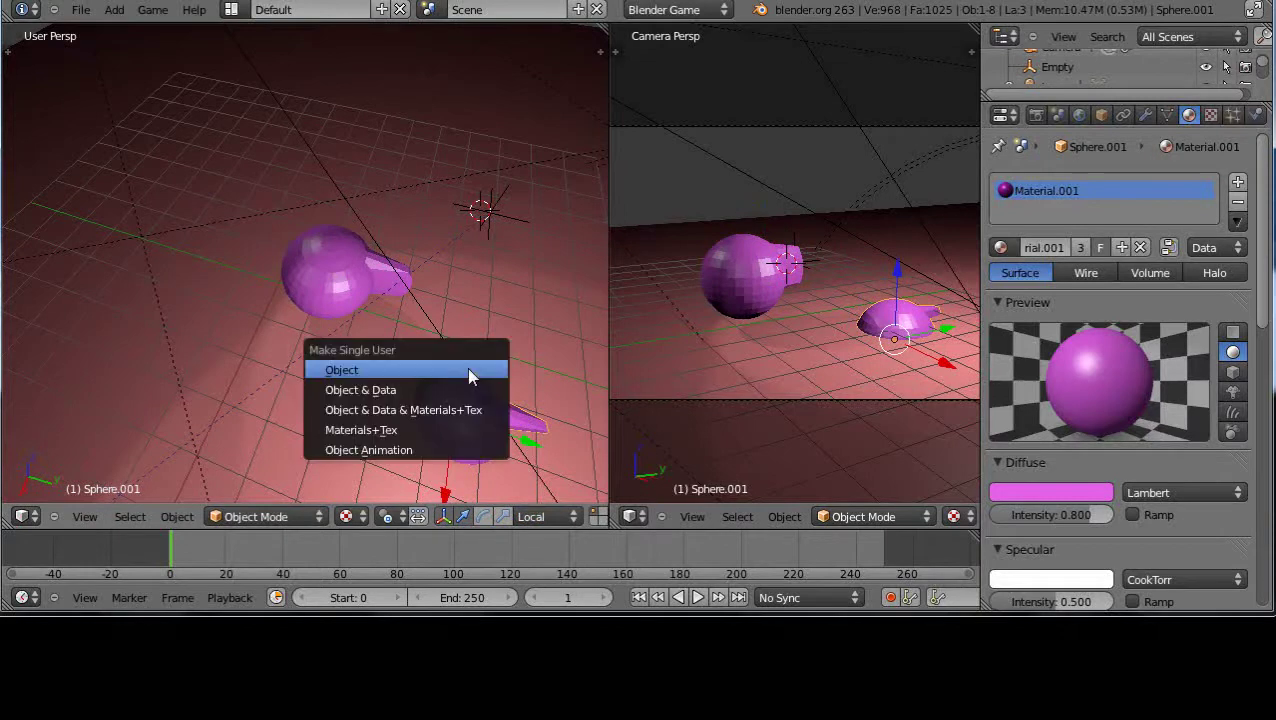
left_click(414, 410)
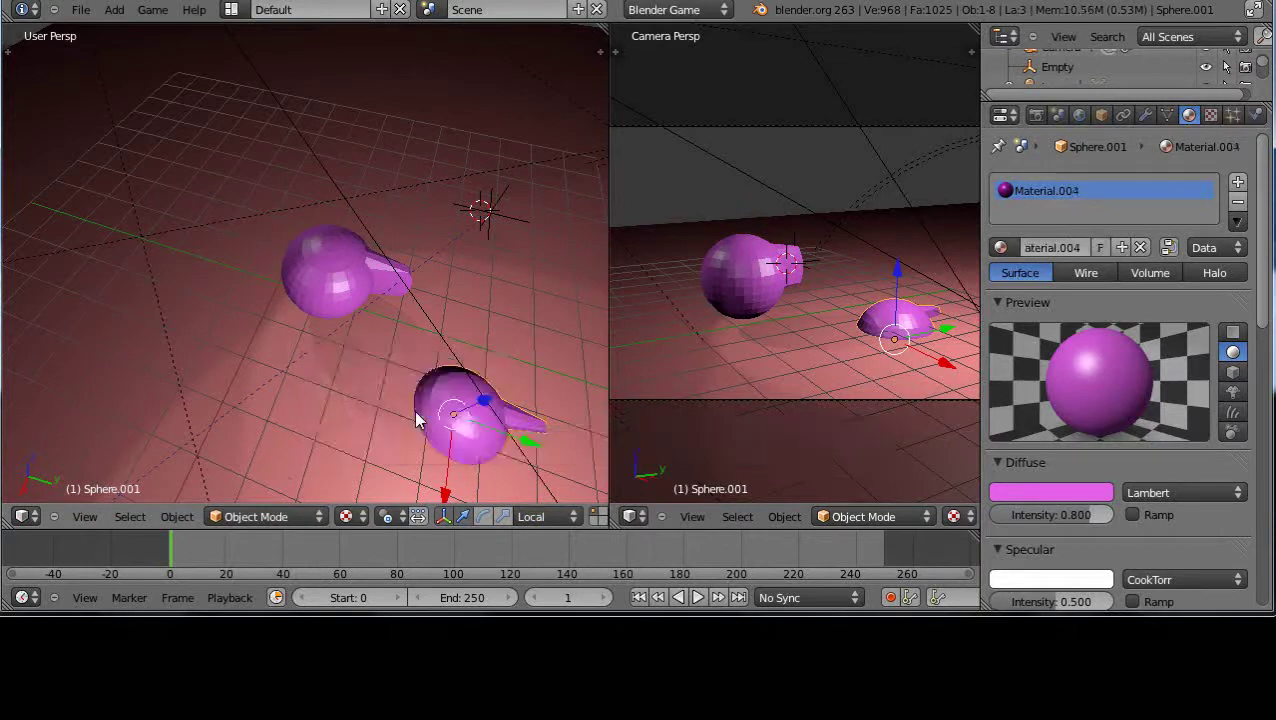
left_click(1121, 247)
left_click(1069, 250)
type("G")
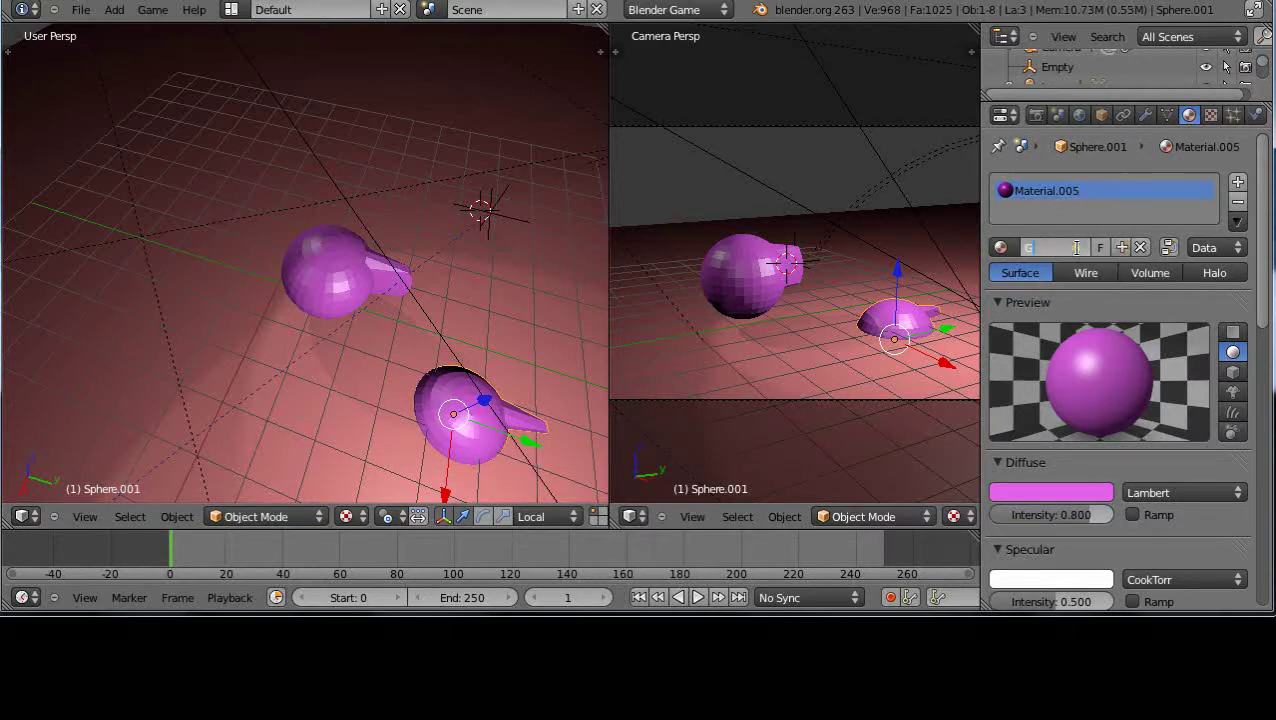
type("reen")
key("Return")
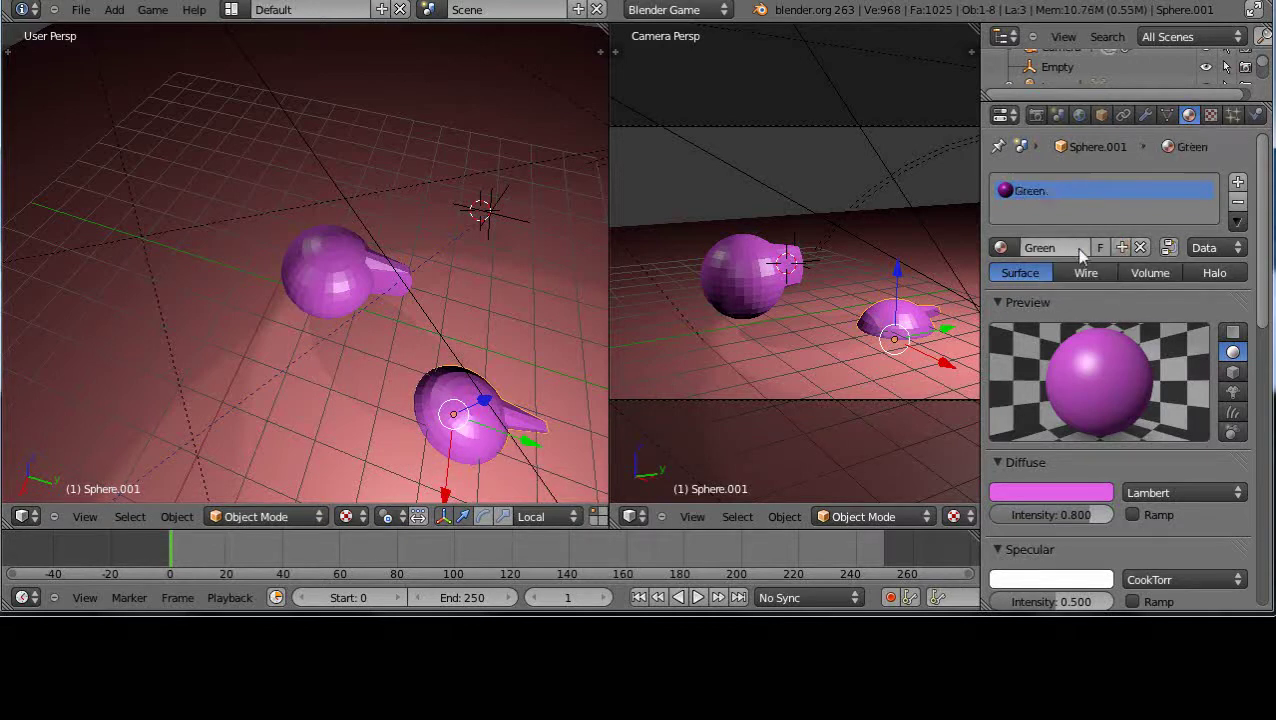
left_click(1035, 493)
left_click(952, 274)
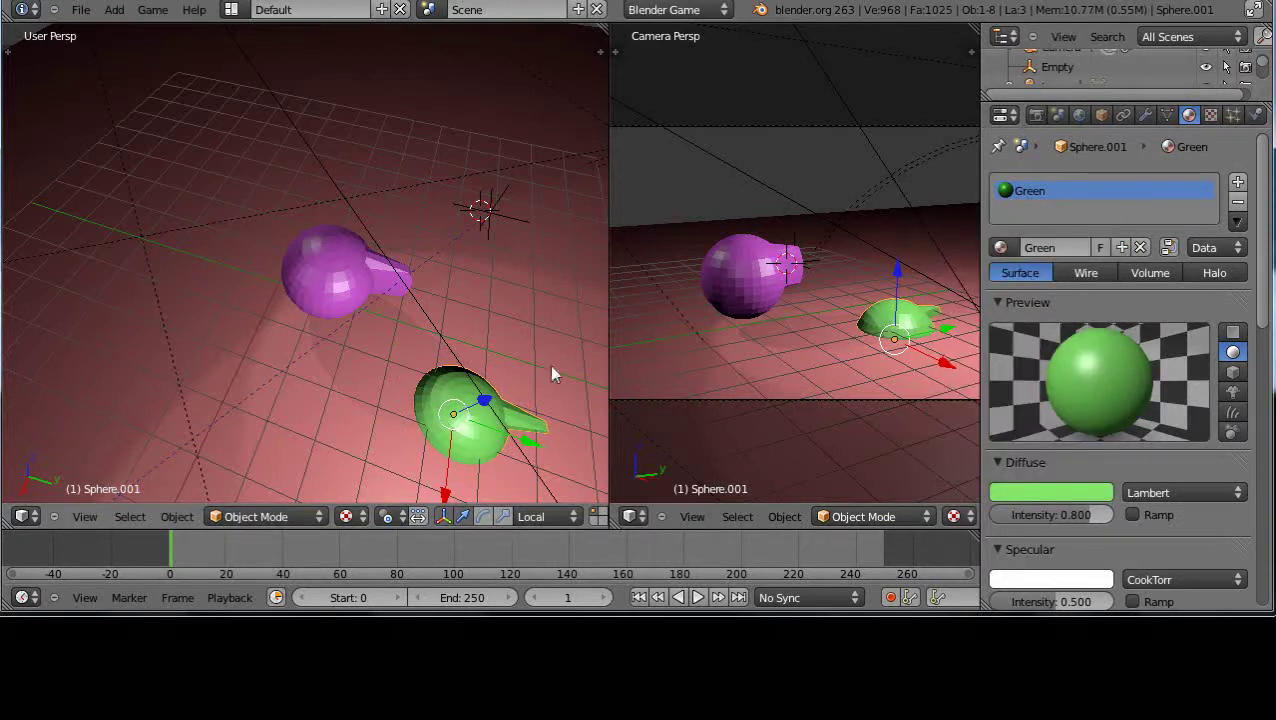
Step: Scale the green sphere down slightly and raise it along its local Z axis until it clears the floor plane
key("s")
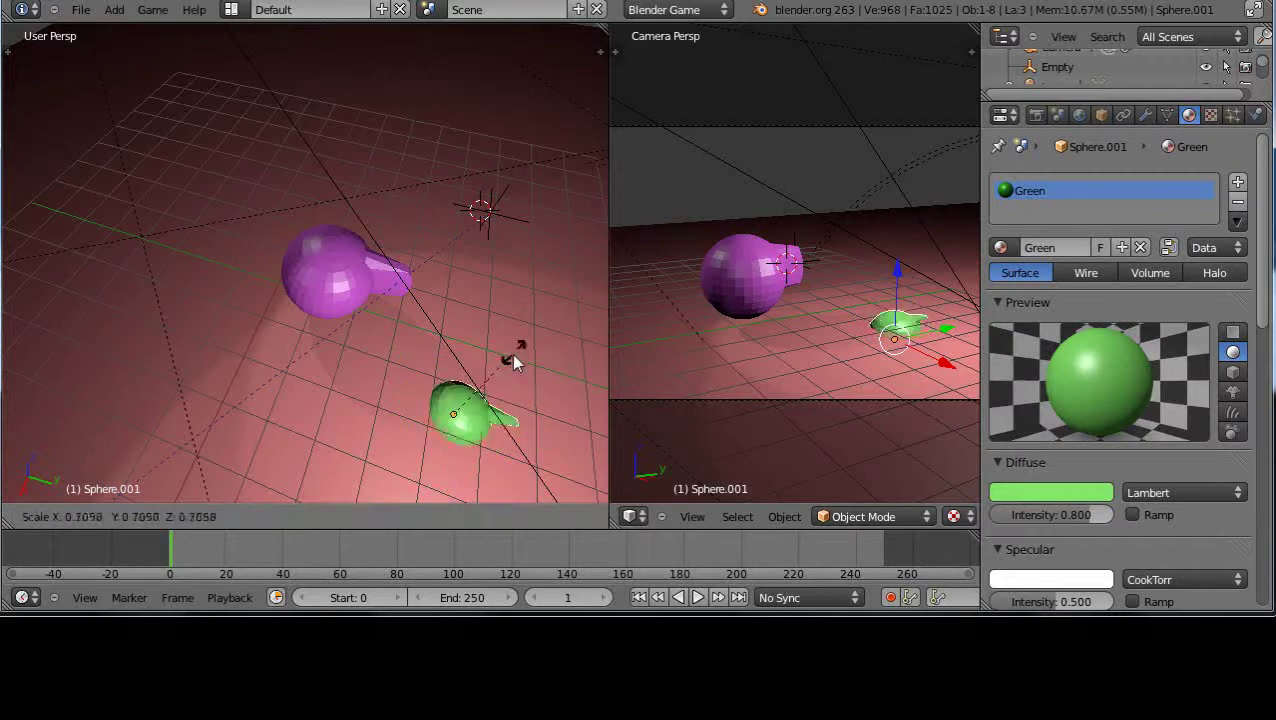
left_click(526, 352)
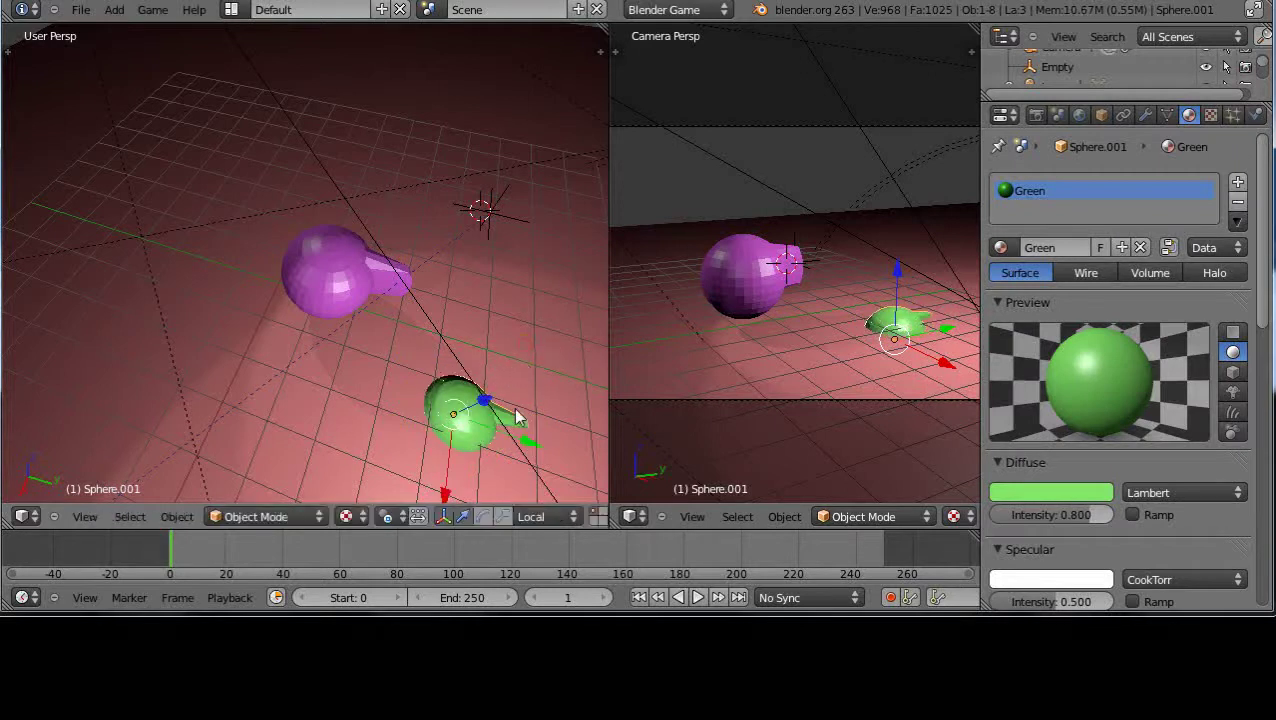
middle_click_drag(518, 418, 507, 336)
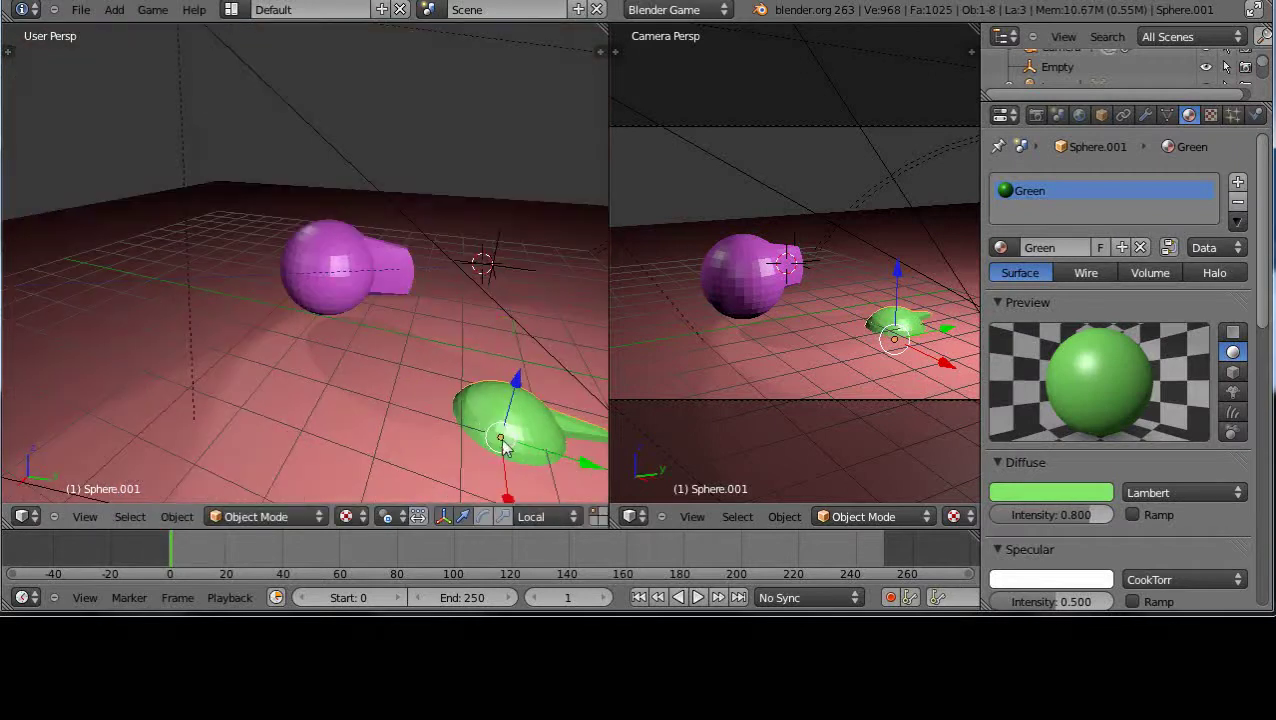
key("s")
left_click(533, 343)
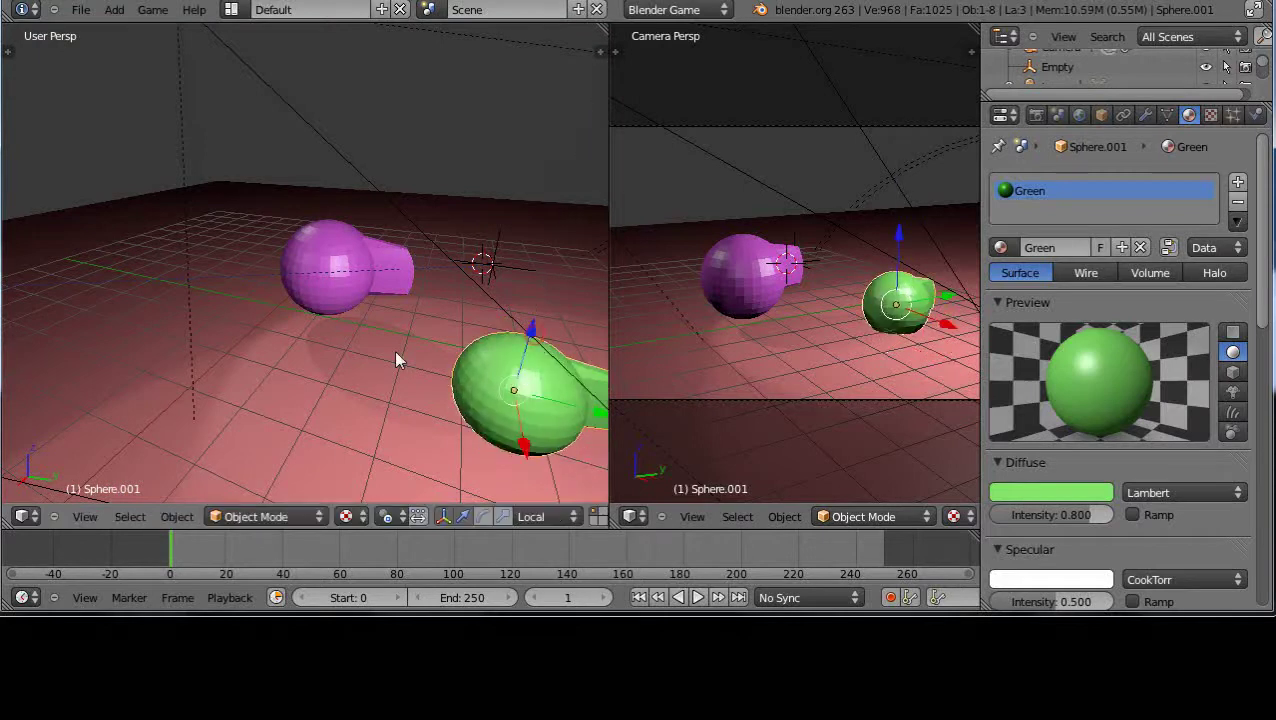
Step: Scale the green sphere down further so it is clearly smaller than the purple sphere
middle_click_drag(396, 359, 443, 438)
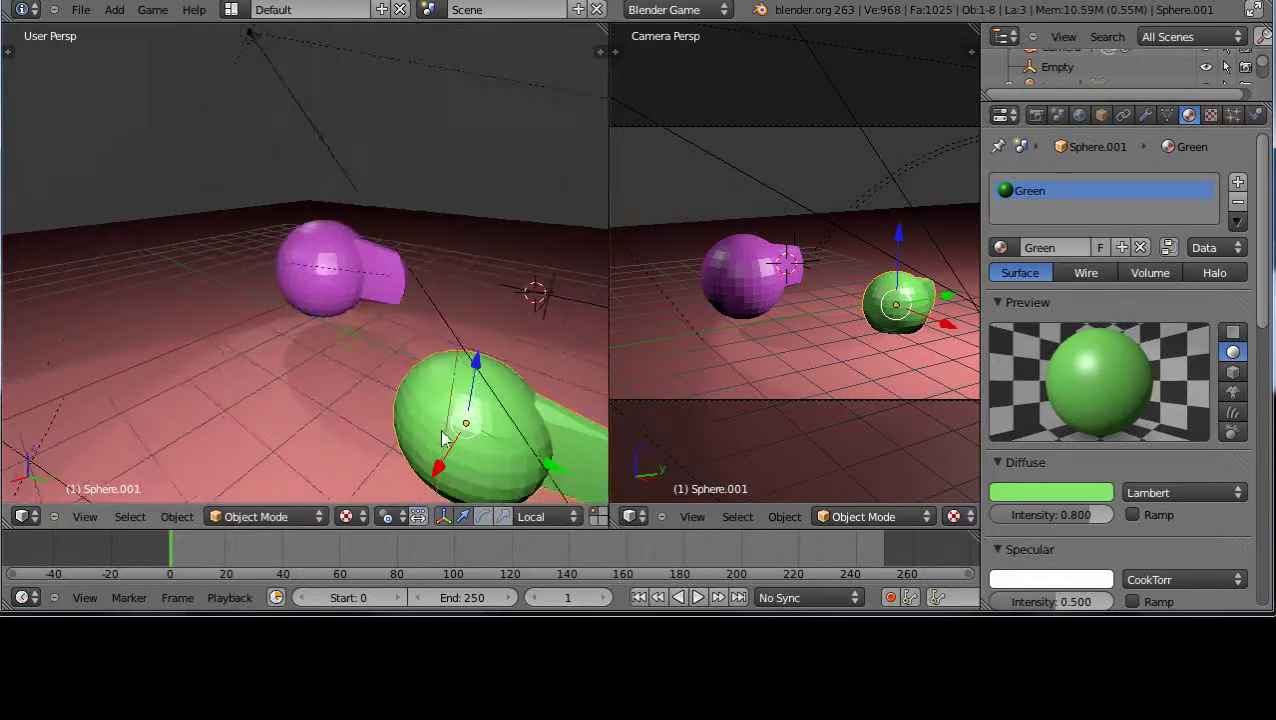
scroll(422, 385, "down", 2)
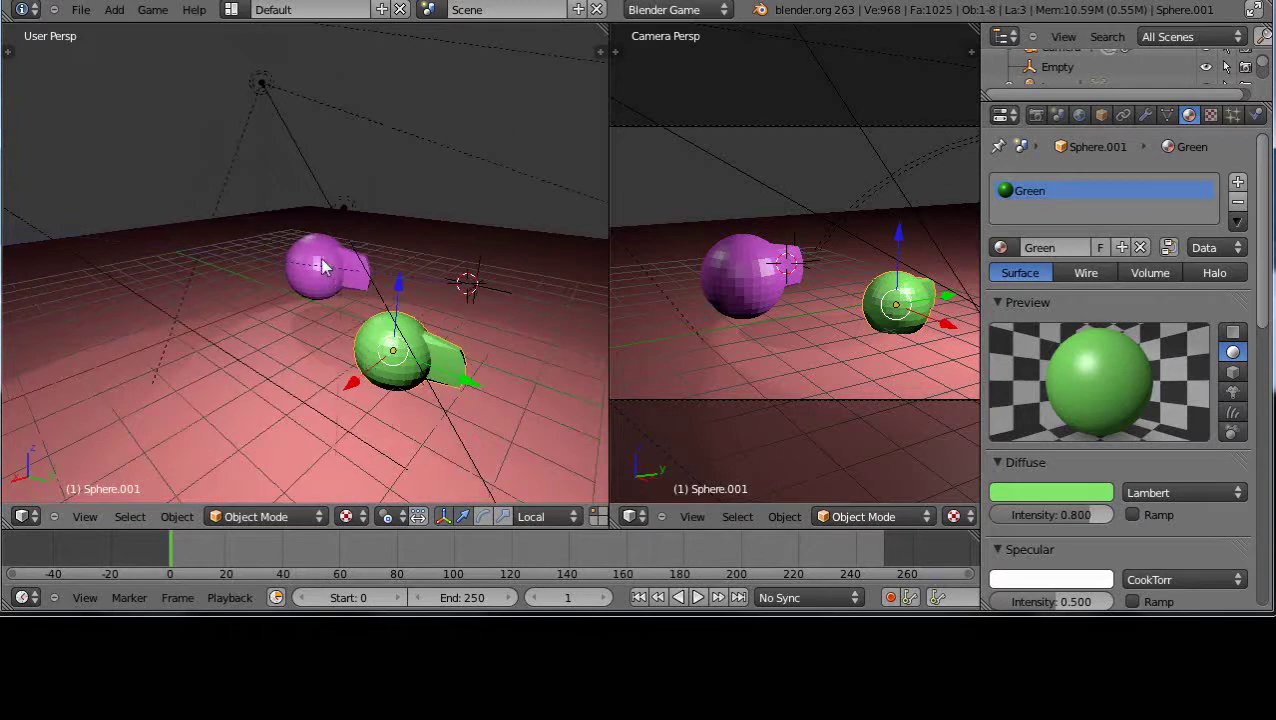
right_click(385, 350)
right_click(390, 352)
key("s")
left_click(501, 288)
Step: Parent the green sphere to the purple sphere with the Object parent type
scroll(322, 276, "up", 5)
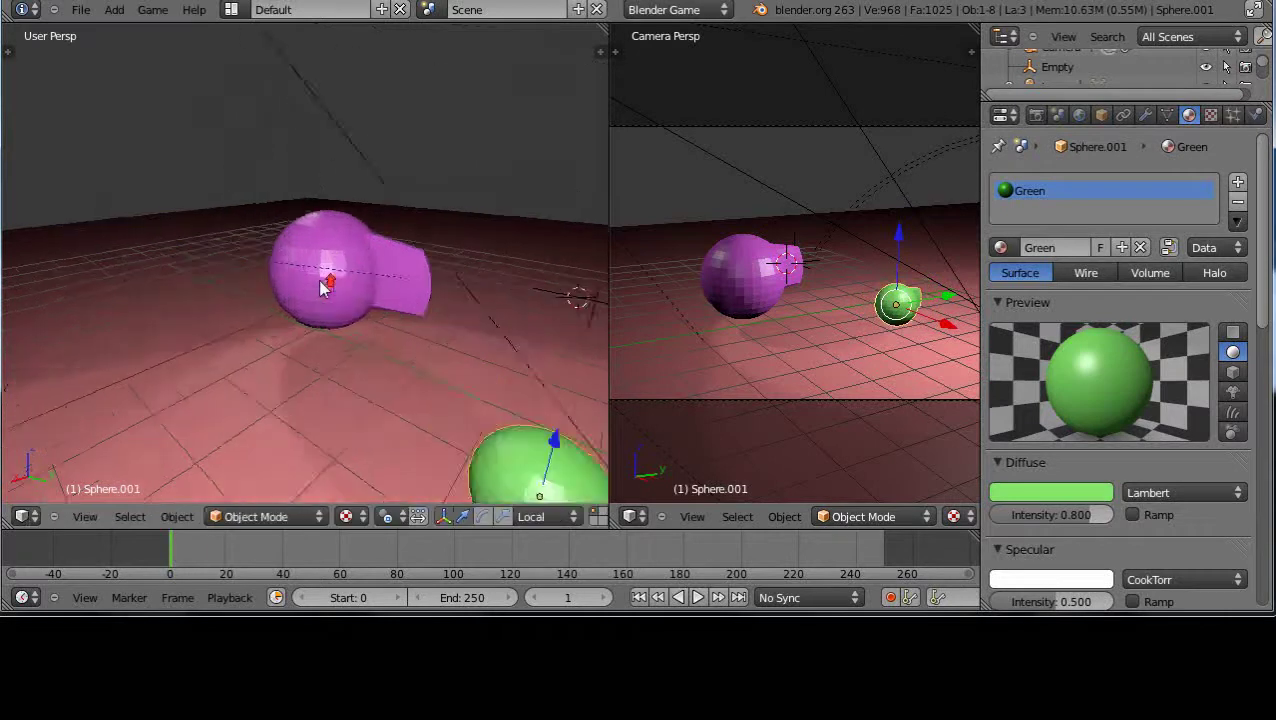
scroll(322, 285, "down", 4)
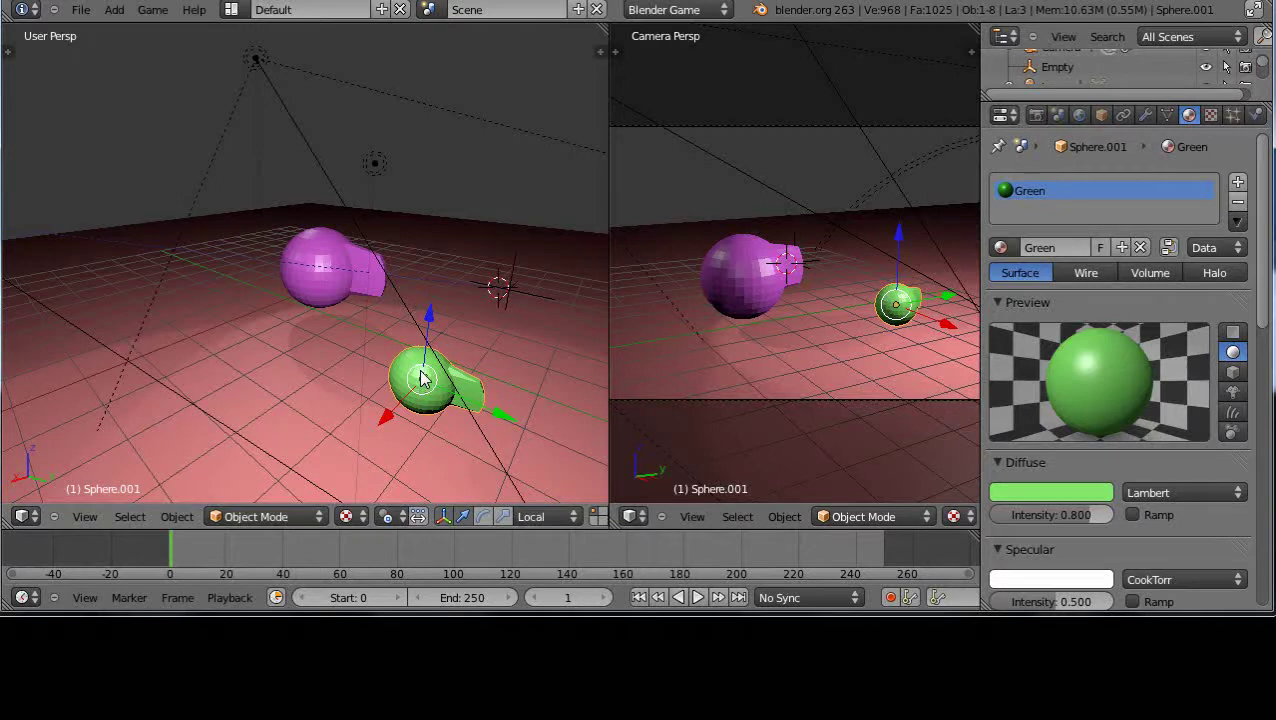
scroll(395, 385, "down", 3)
middle_click_drag(339, 407, 415, 433)
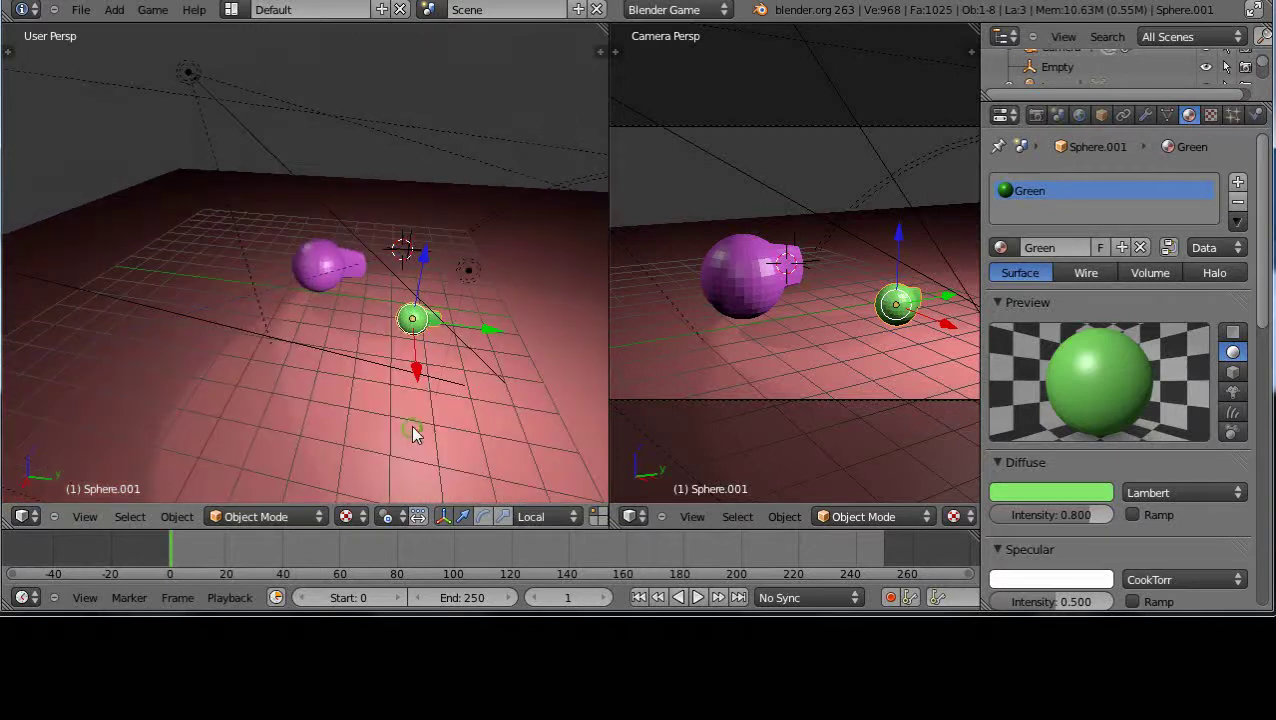
scroll(415, 433, "up", 4)
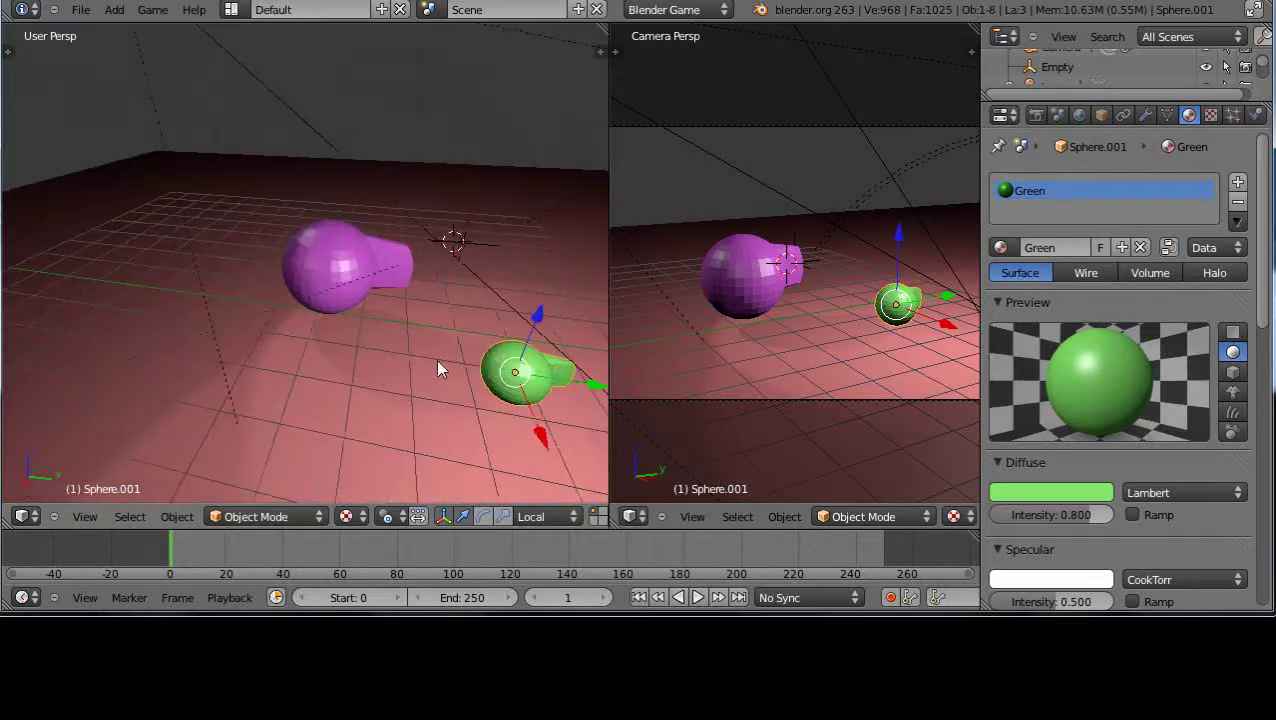
middle_click_drag(438, 368, 312, 357, "shift")
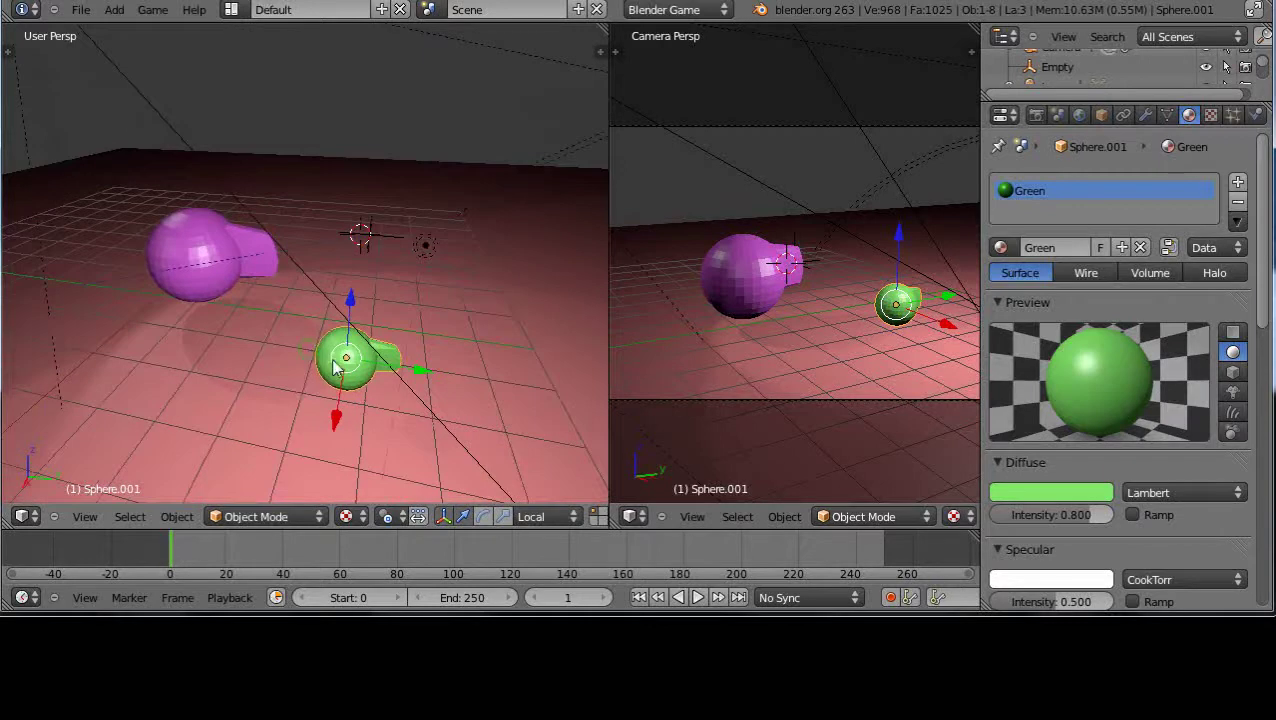
right_click(213, 286)
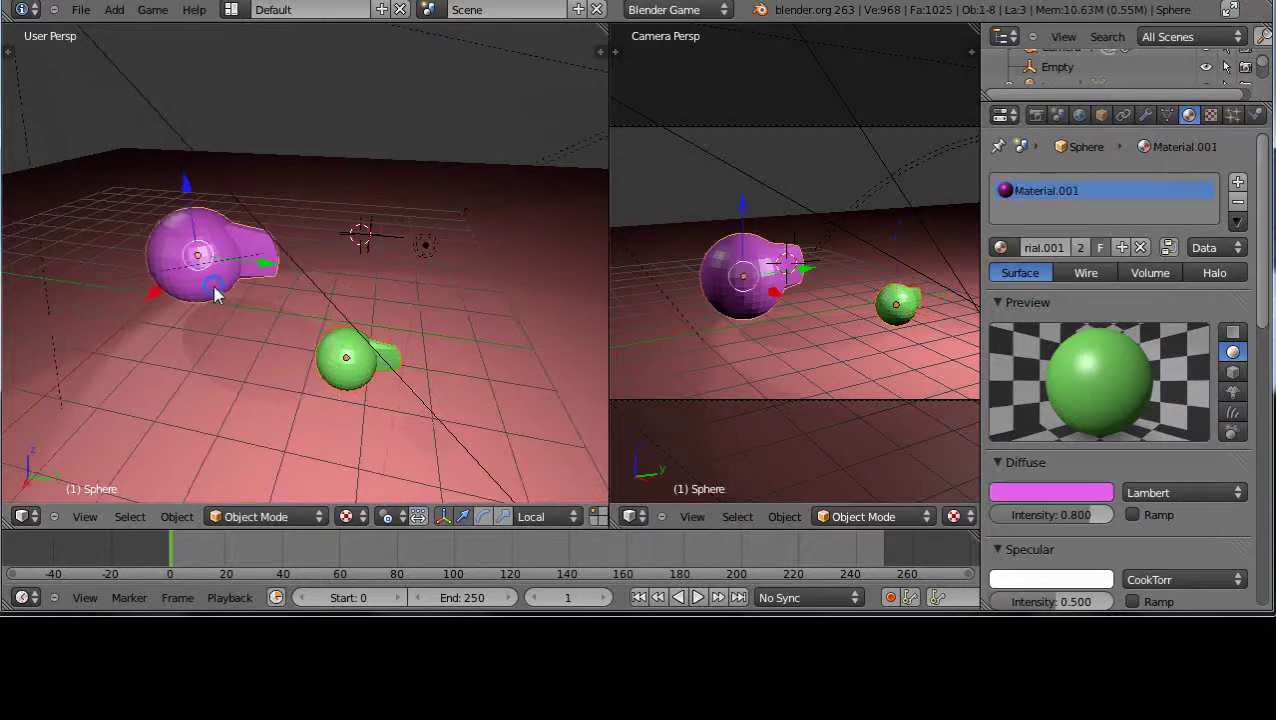
key("ctrl+p")
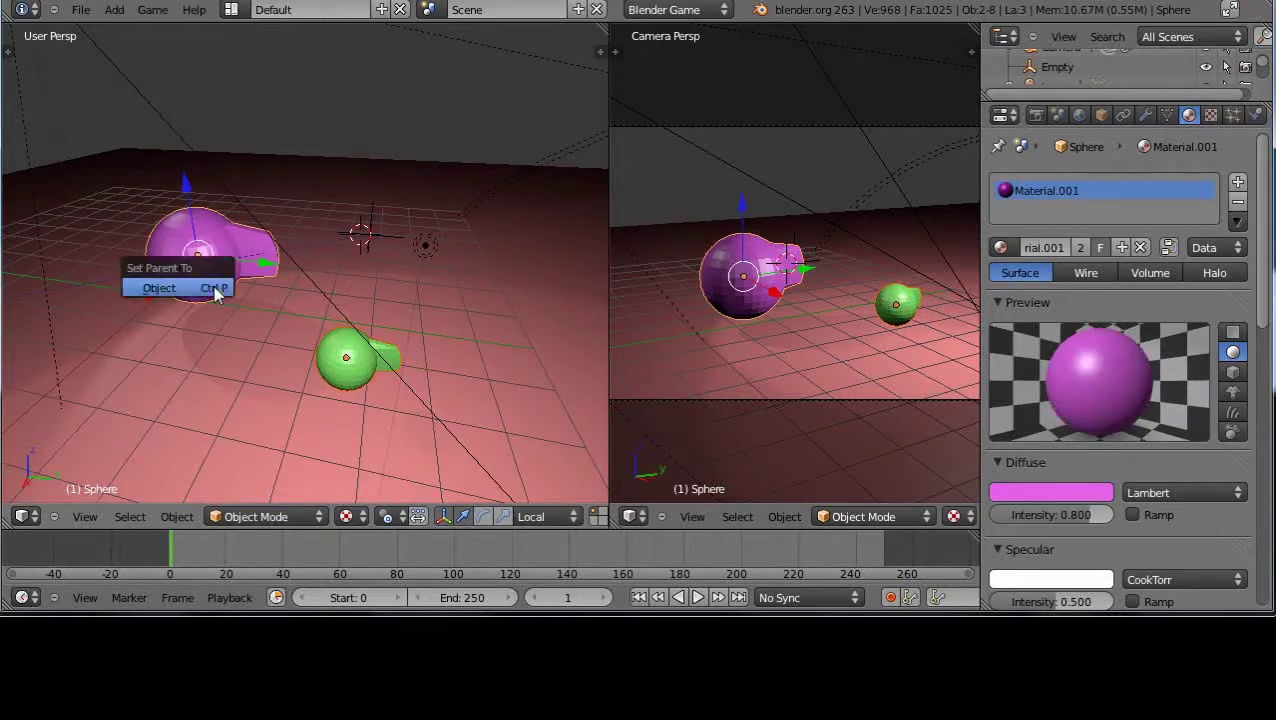
left_click(160, 288)
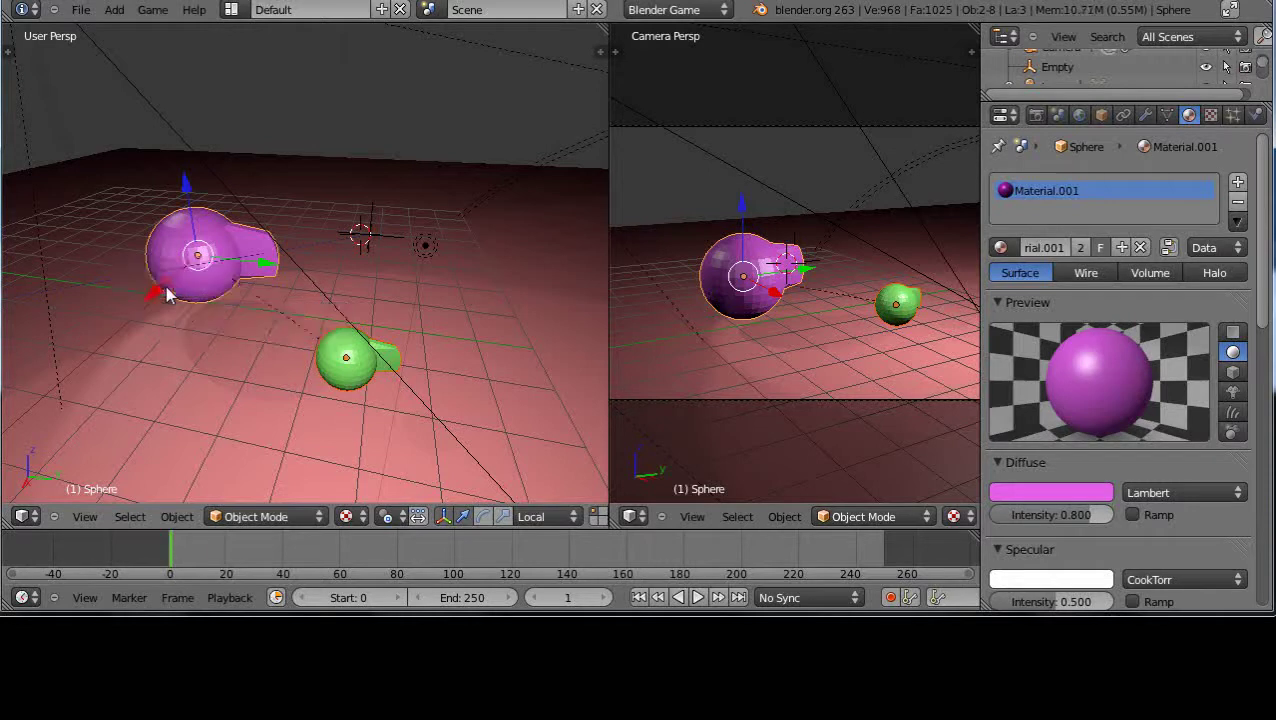
Step: Move the purple parent sphere a short distance along its local Y axis to test the parenting
key("g")
key("y")
key("y")
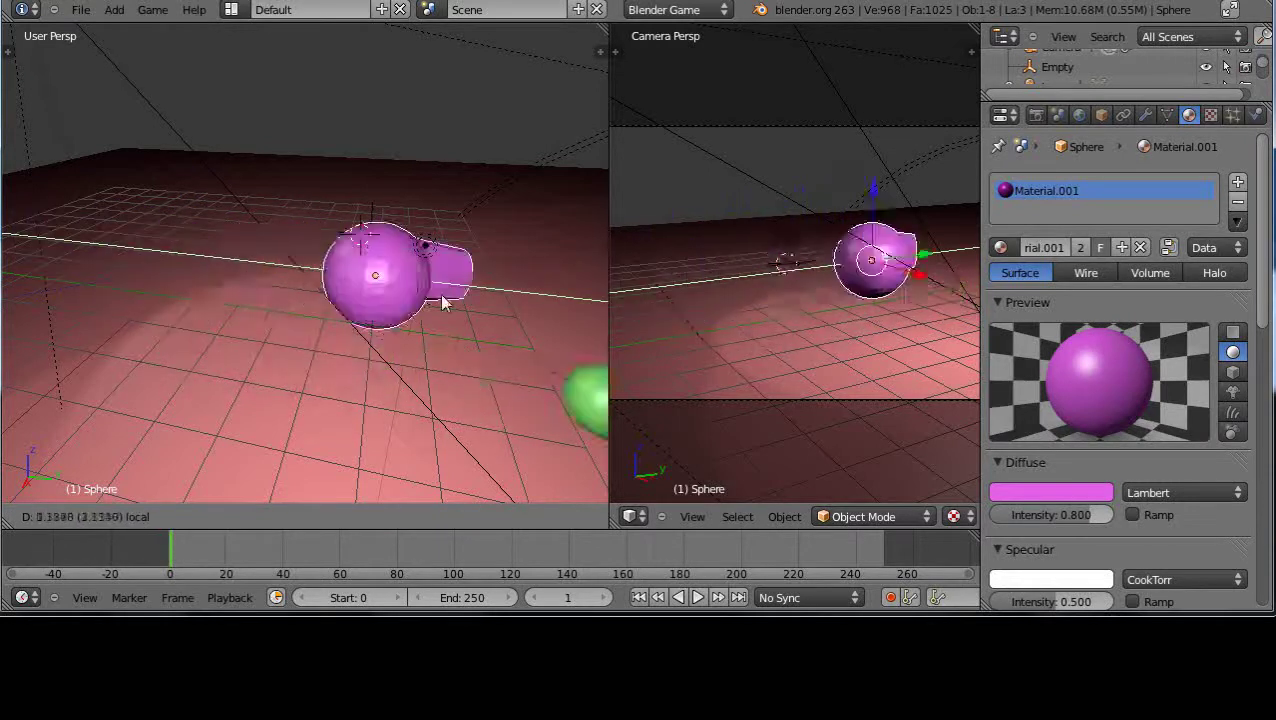
left_click(322, 330)
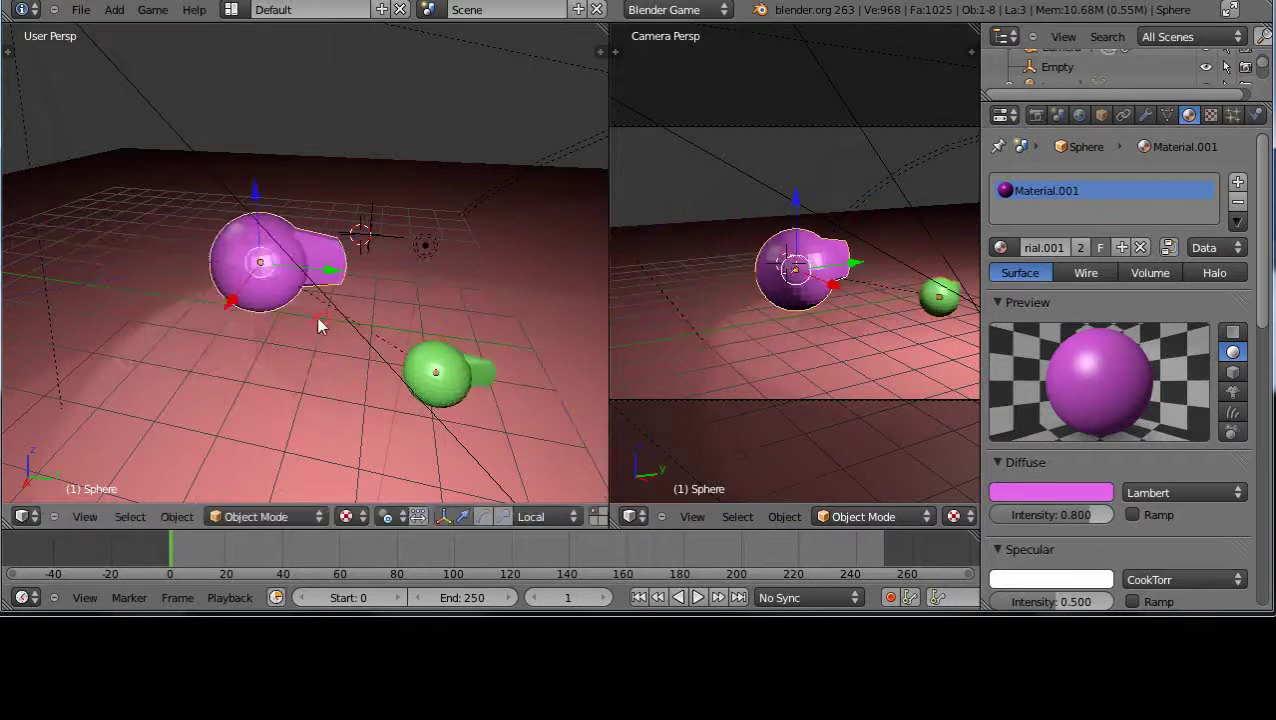
Step: Rotate the purple parent sphere slightly about the global Z axis, checking it from above
middle_click_drag(327, 341, 357, 444)
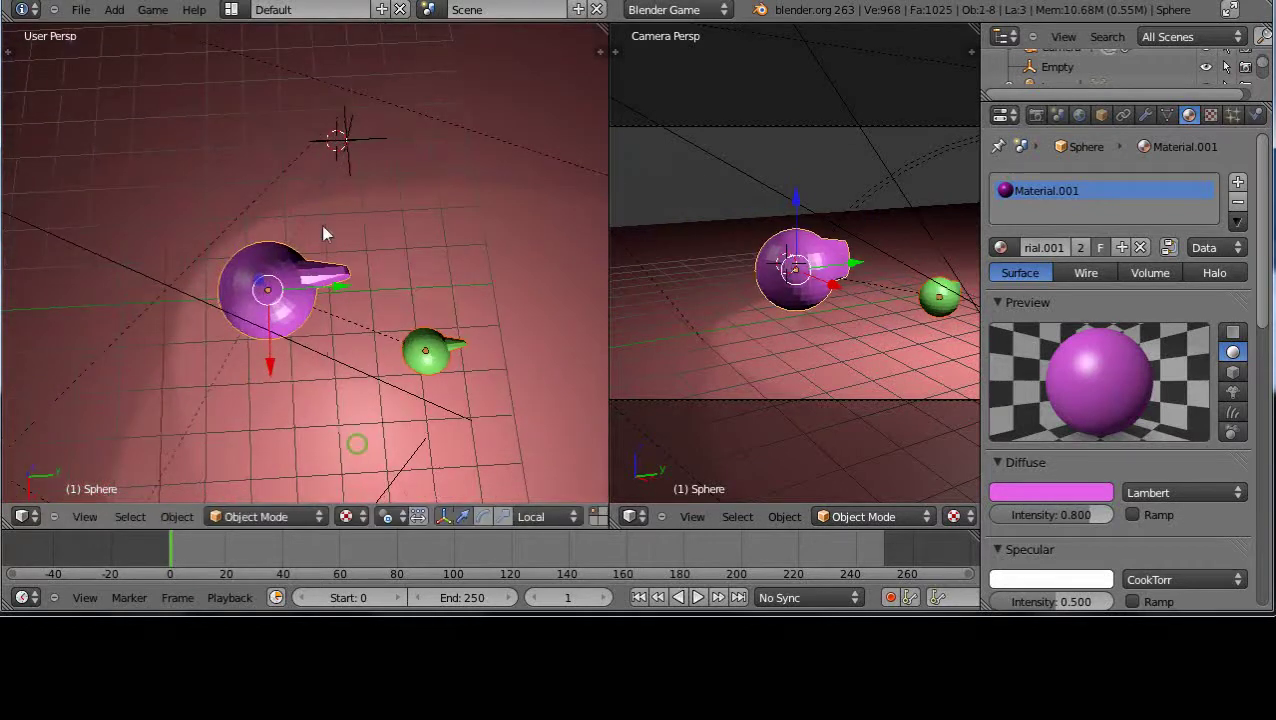
key("r")
key("z")
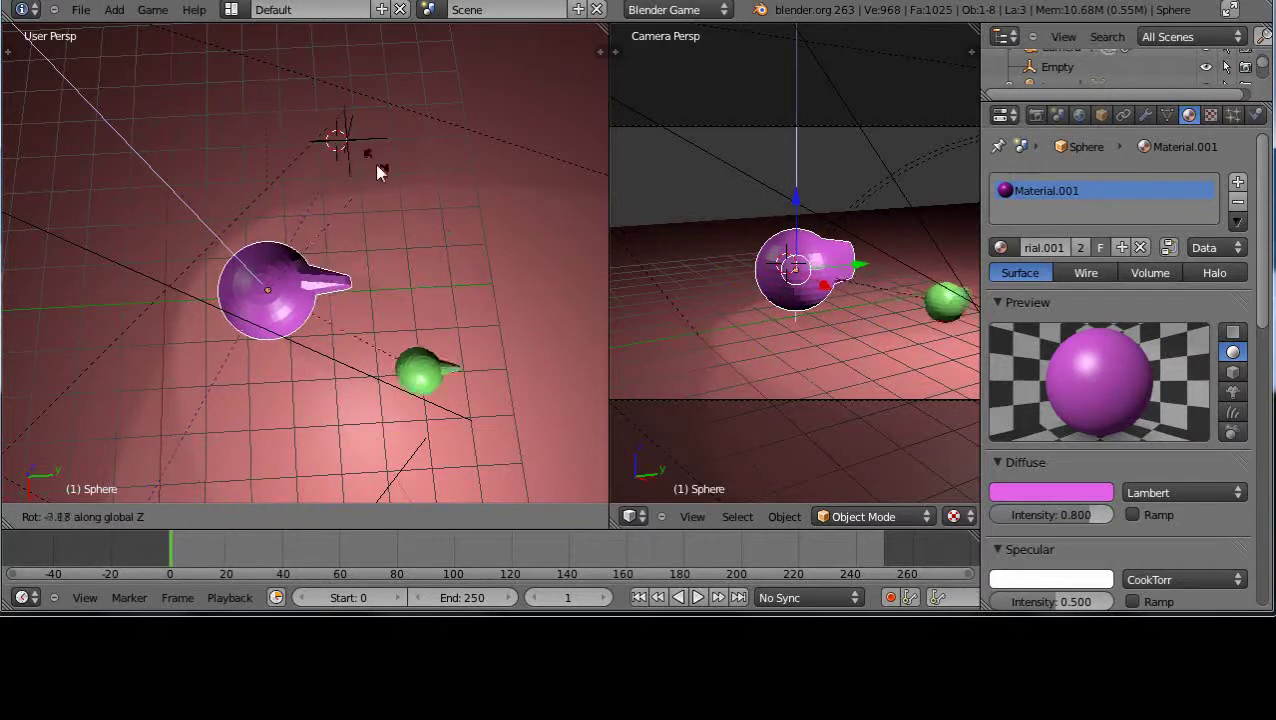
left_click(367, 153)
Step: Duplicate the green sphere and place the copy farther back, beyond the edge of the floor grid
scroll(418, 299, "down", 1)
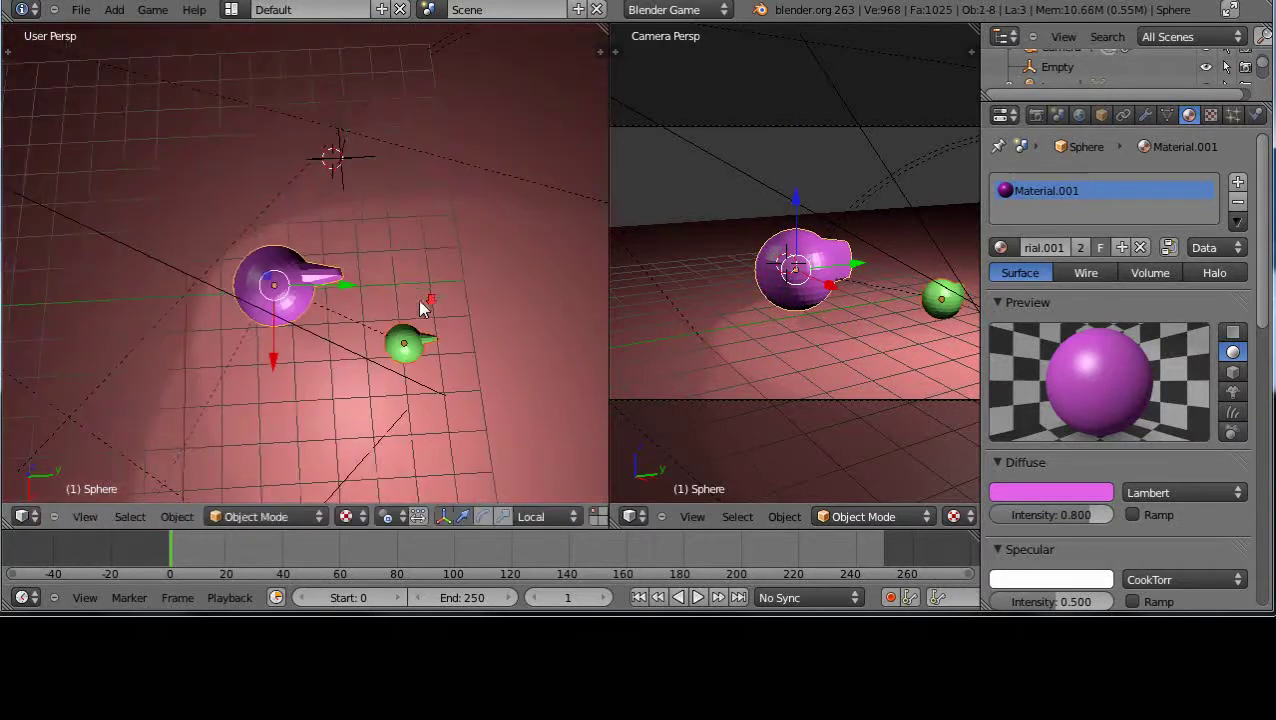
middle_click_drag(377, 379, 336, 214)
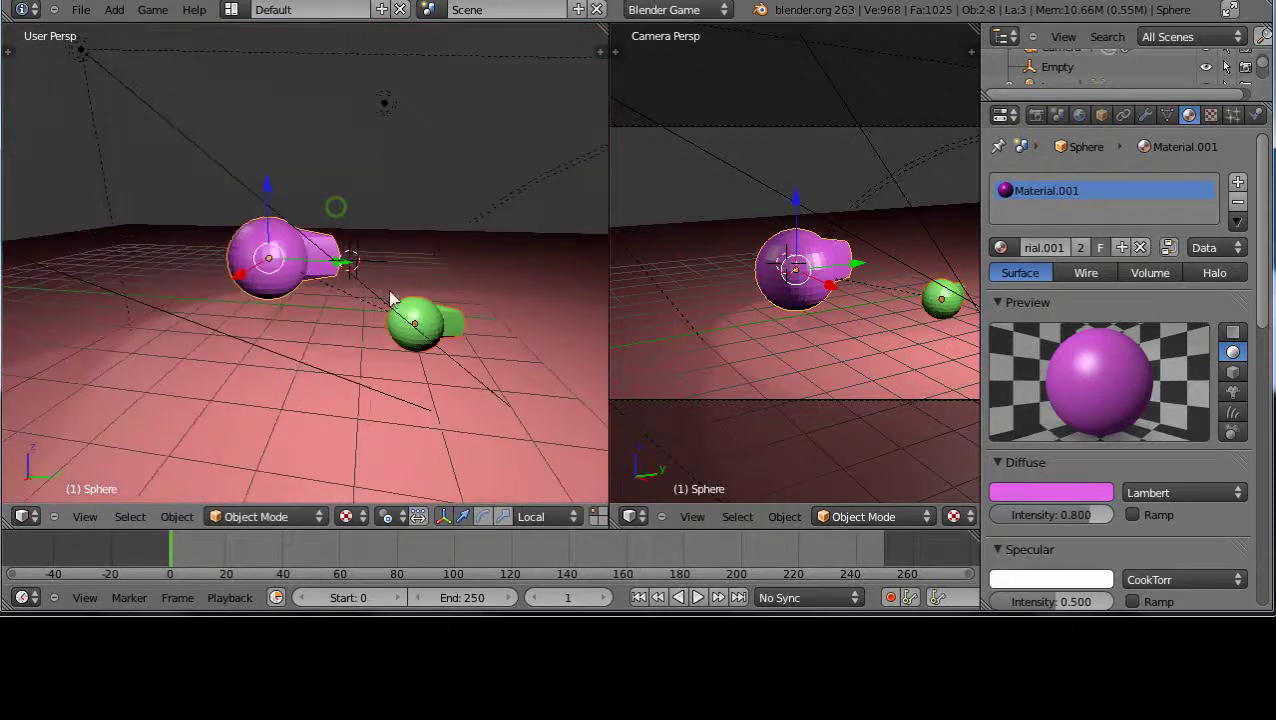
right_click(424, 318)
scroll(445, 380, "down", 3)
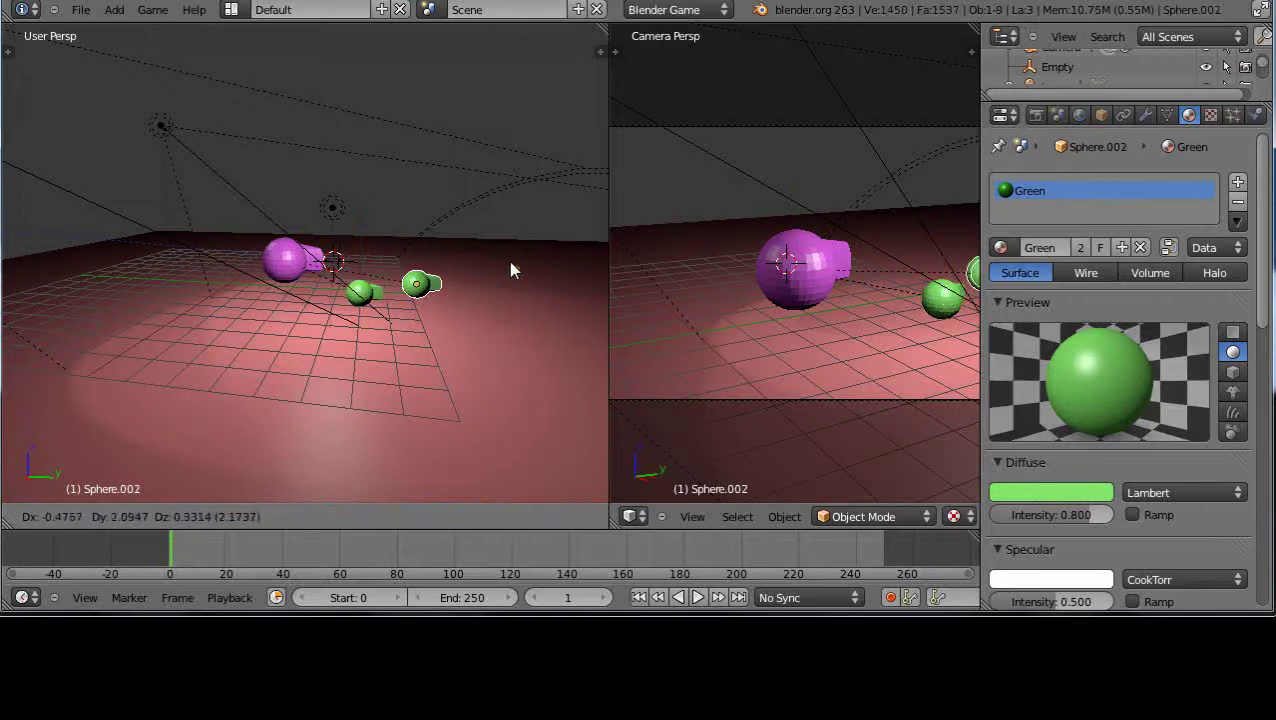
left_click(545, 245)
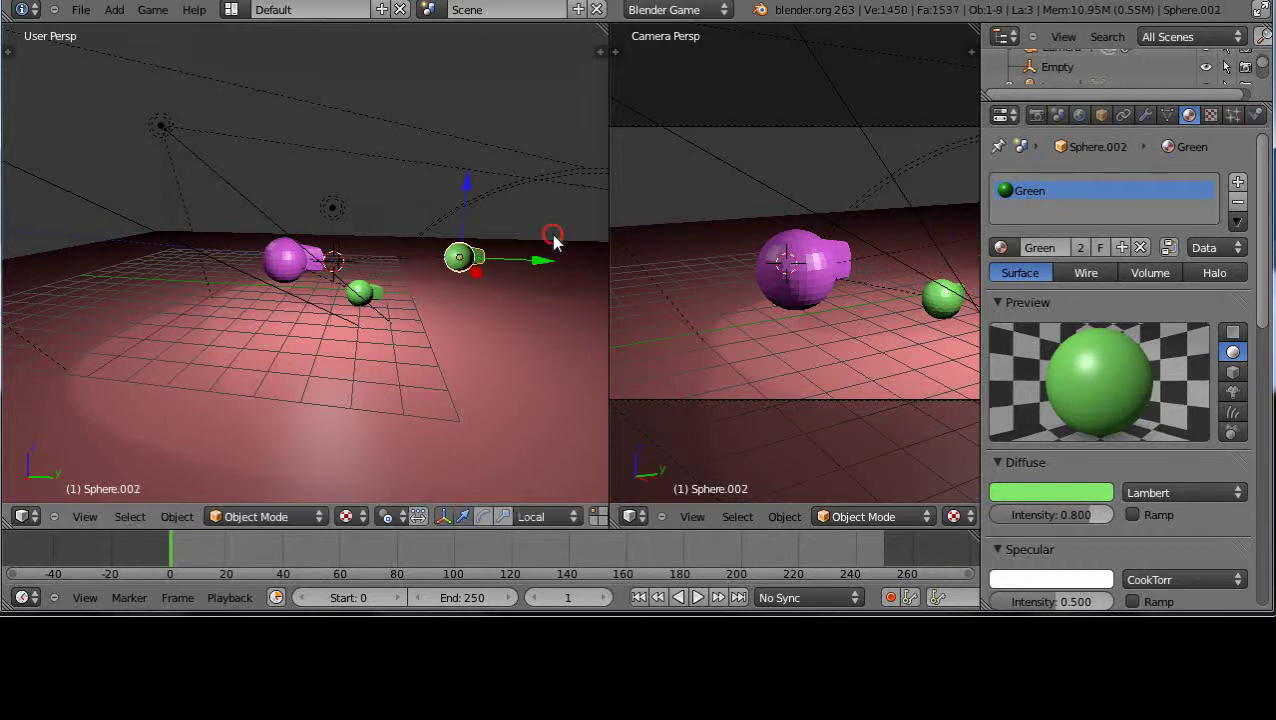
Step: Make the new green copy single-user with its data and materials, and give it a new material named Blue with a blue diffuse colour
key("u")
left_click(401, 281)
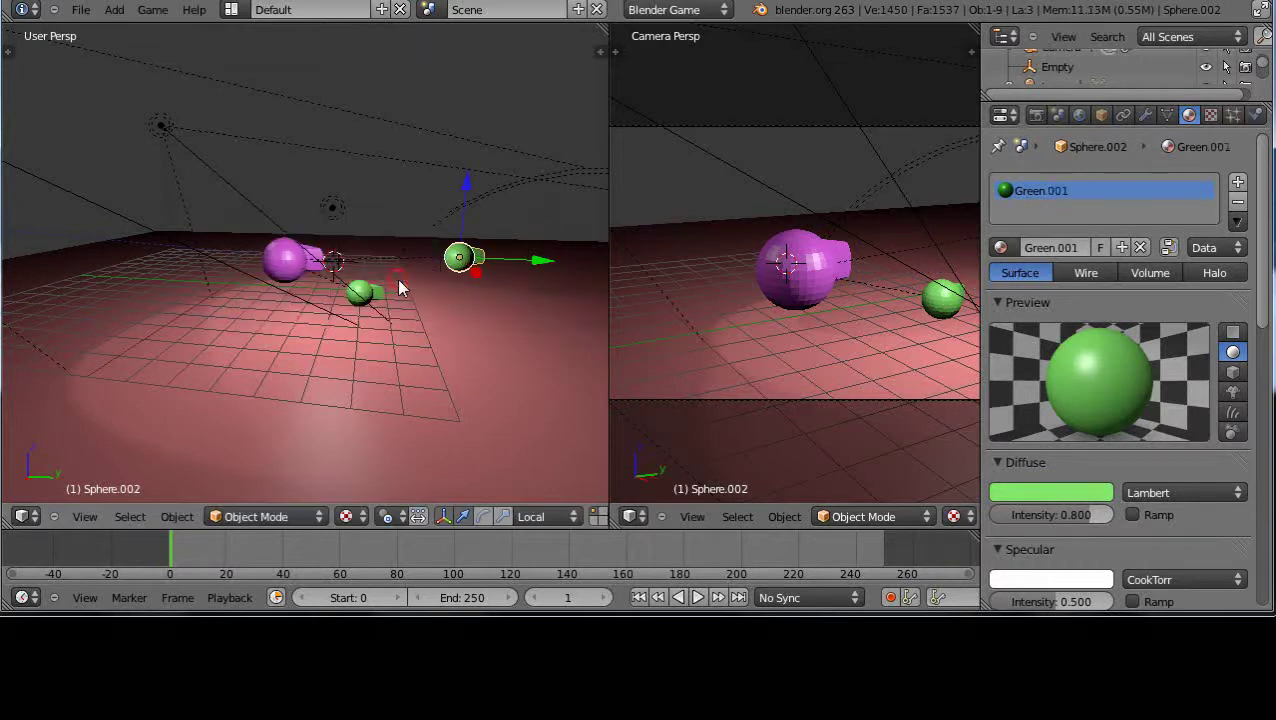
left_click(1045, 248)
key("Return")
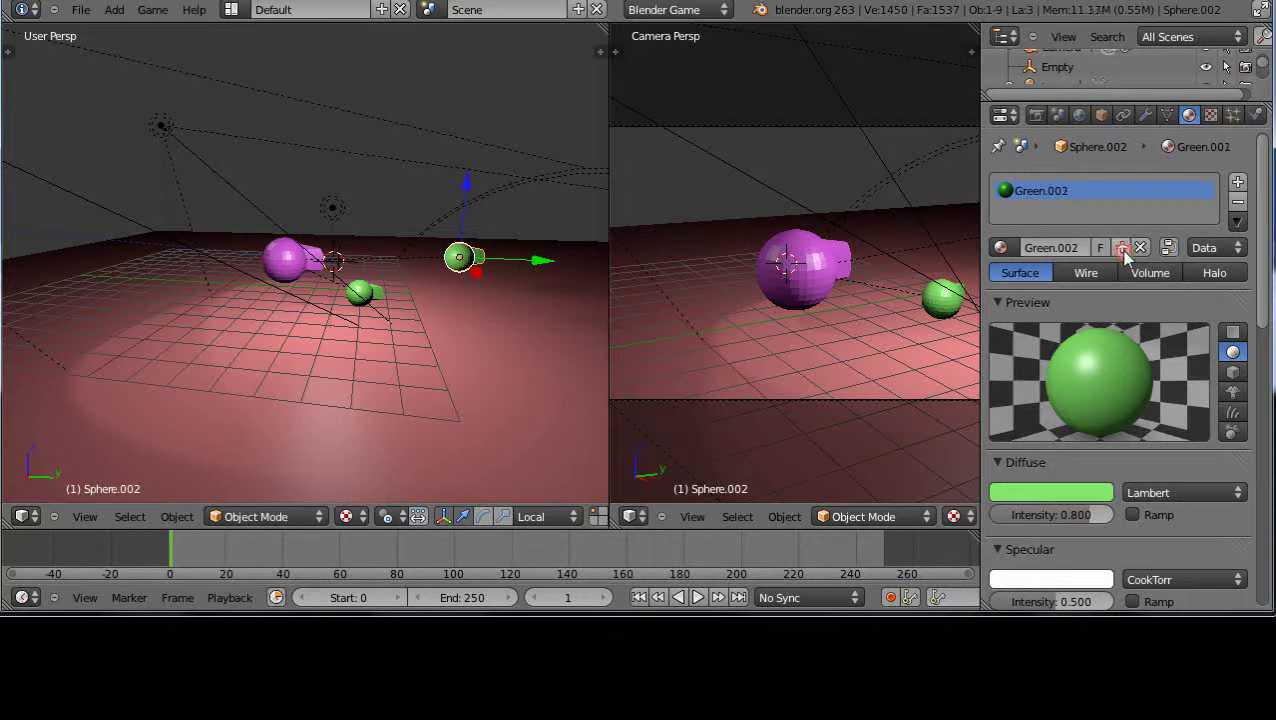
left_click(1055, 248)
type("Blue")
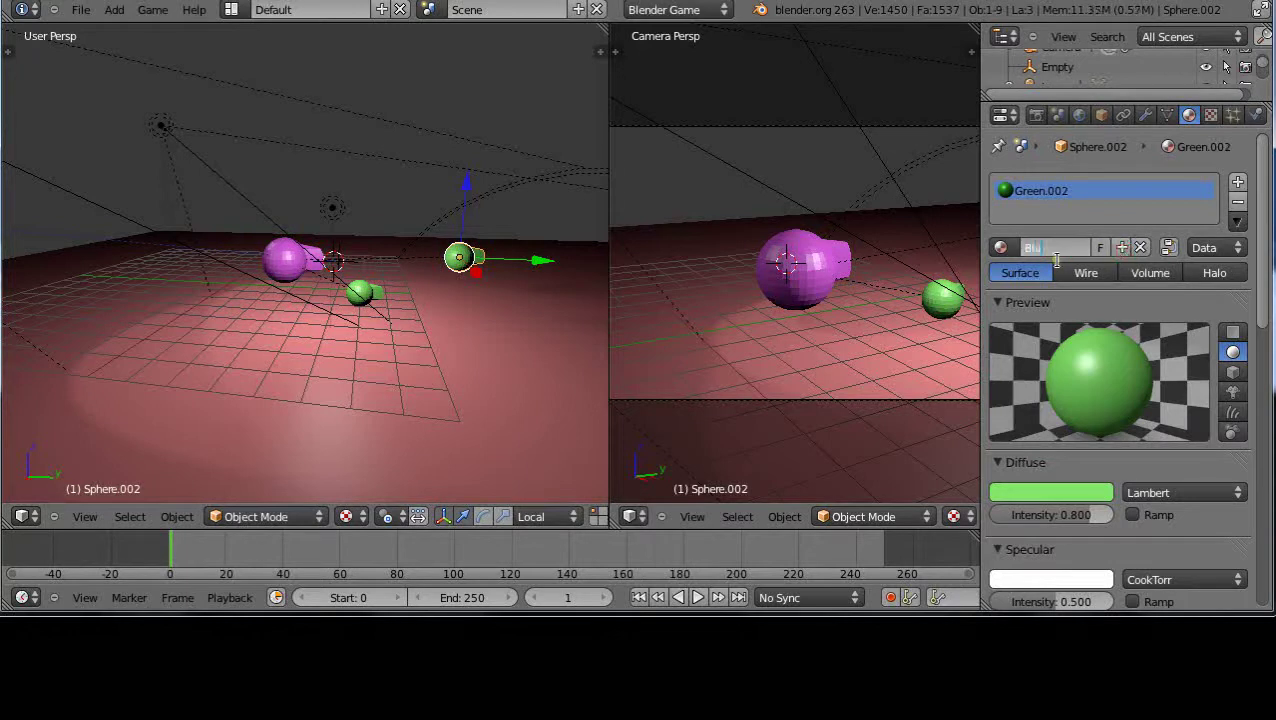
key("Return")
left_click(1050, 493)
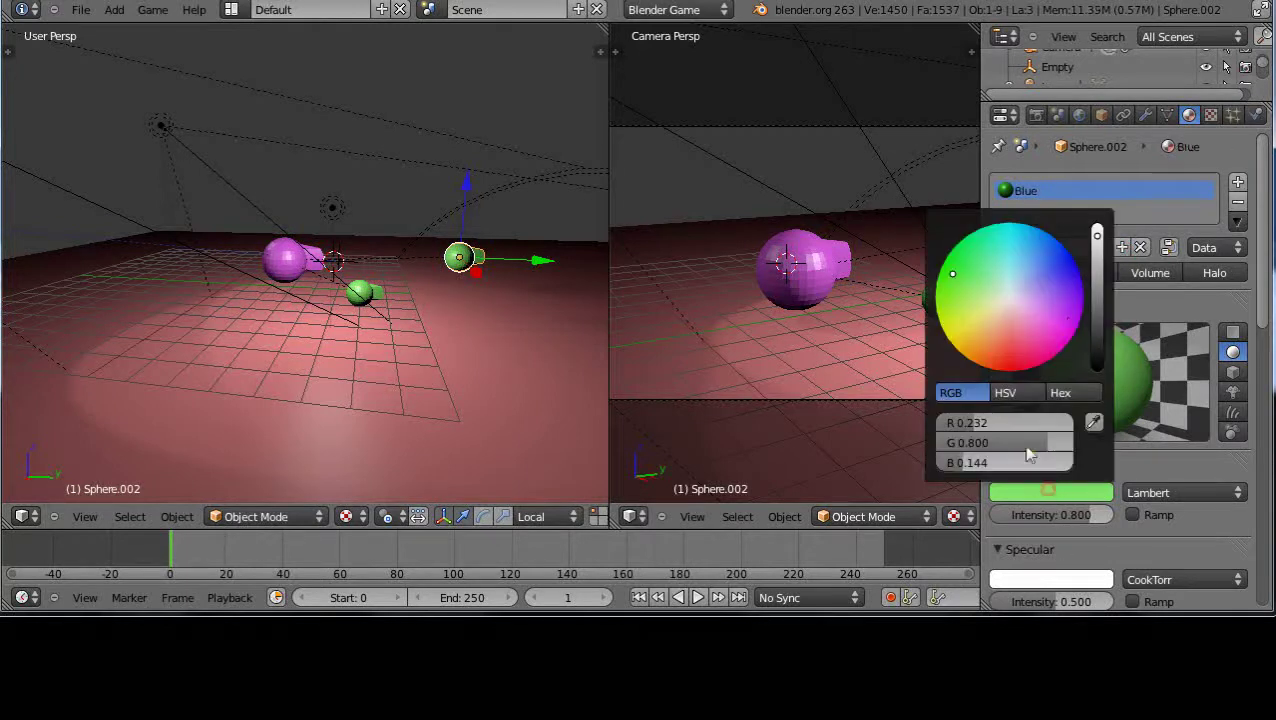
left_click(1059, 266)
Step: Raise the blue sphere along its local Z axis and parent it to the green sphere with the Object parent type
left_click_drag(468, 190, 470, 150)
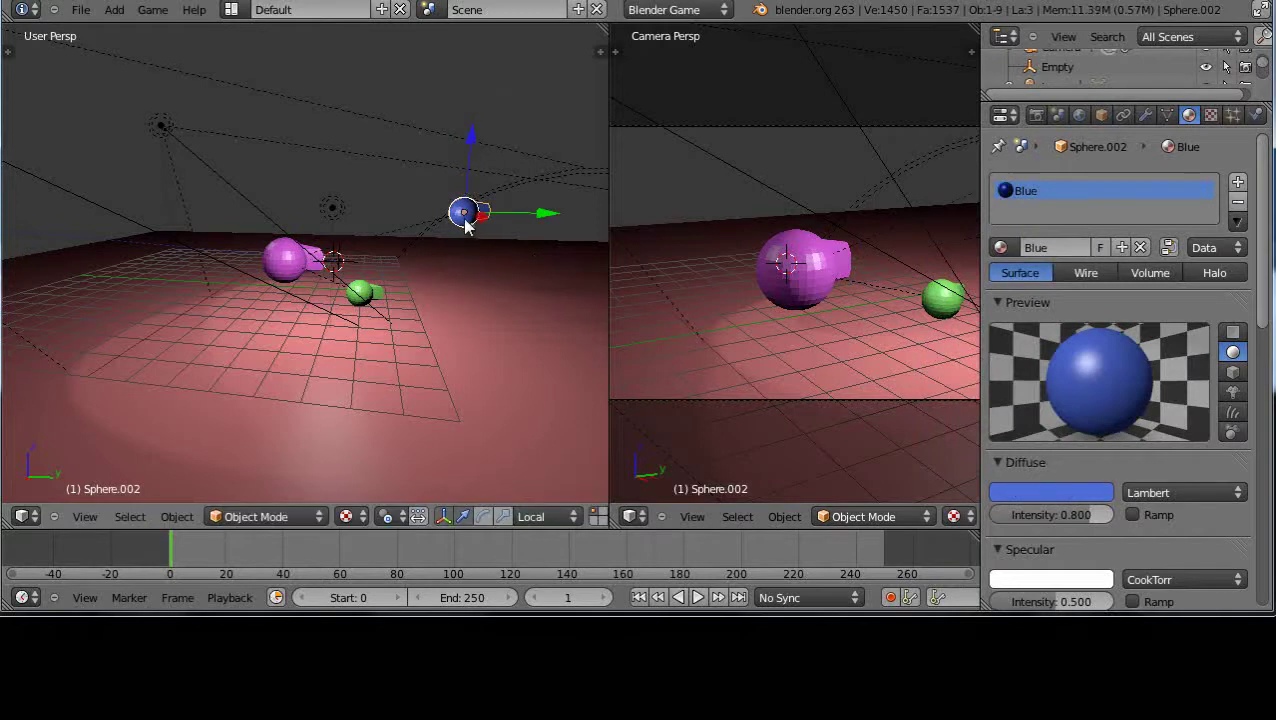
right_click(362, 292)
key("ctrl+p")
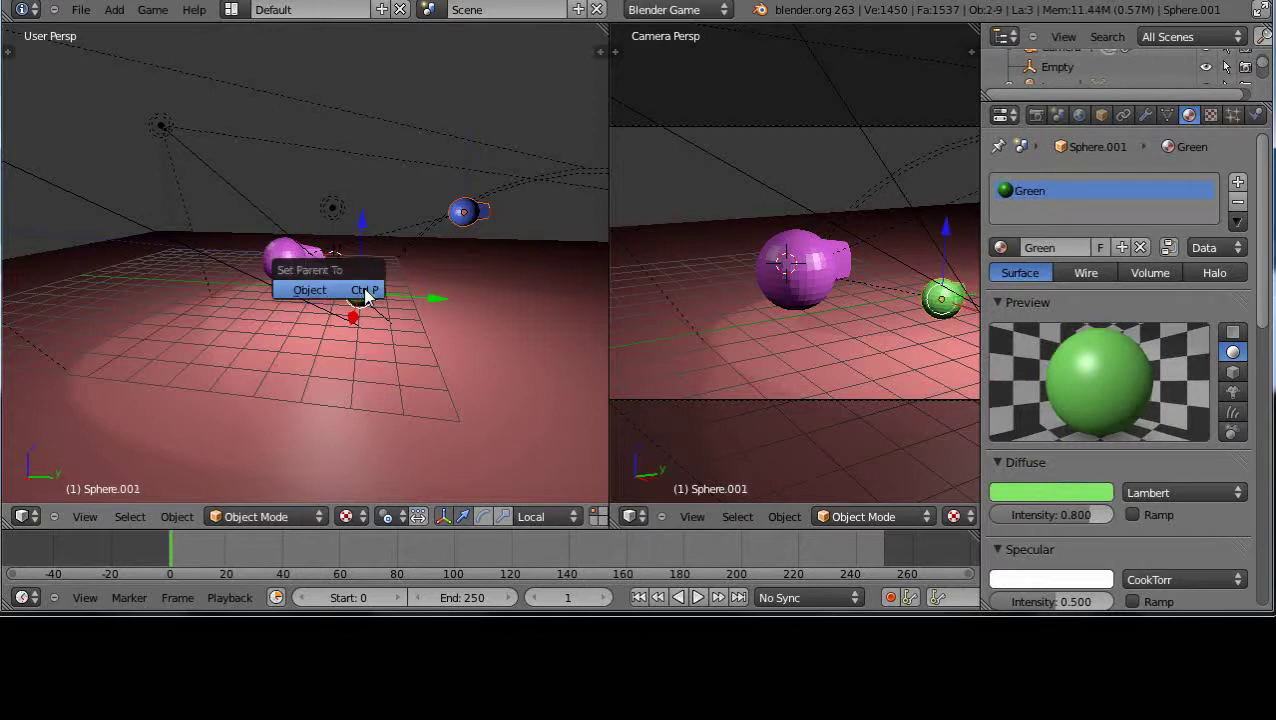
left_click(364, 292)
scroll(390, 318, "down", 3)
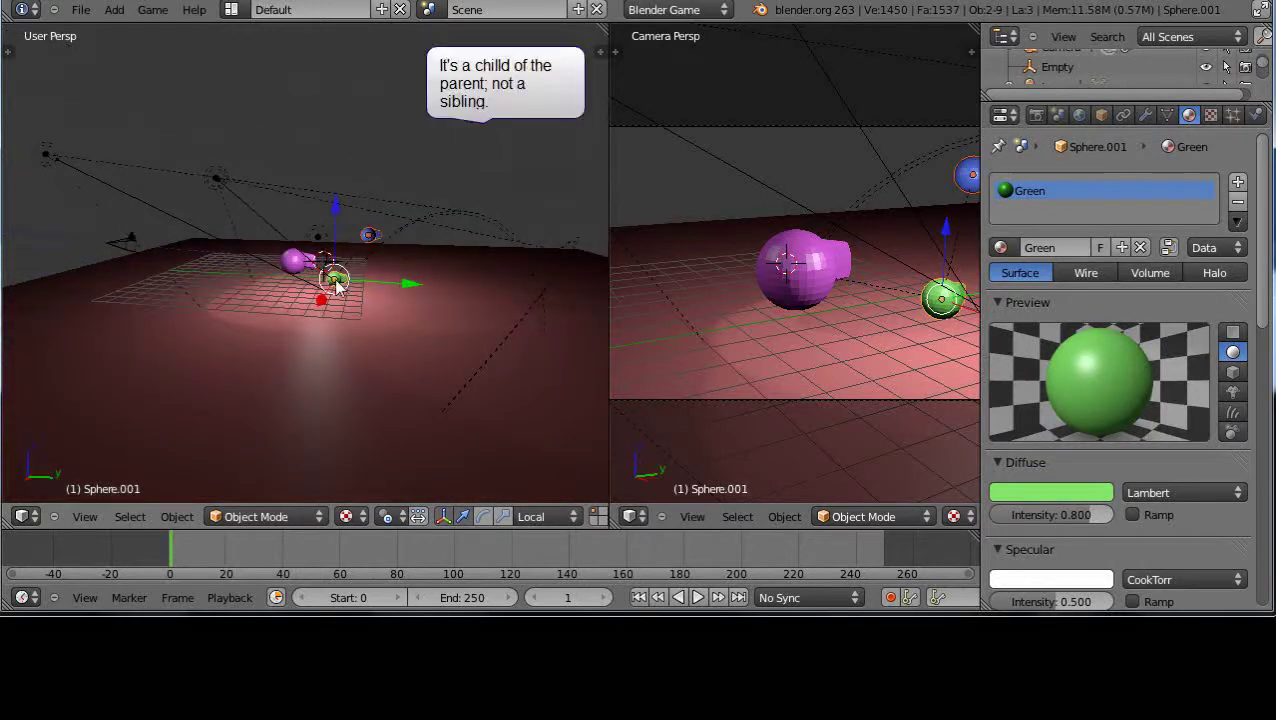
scroll(292, 345, "up", 3)
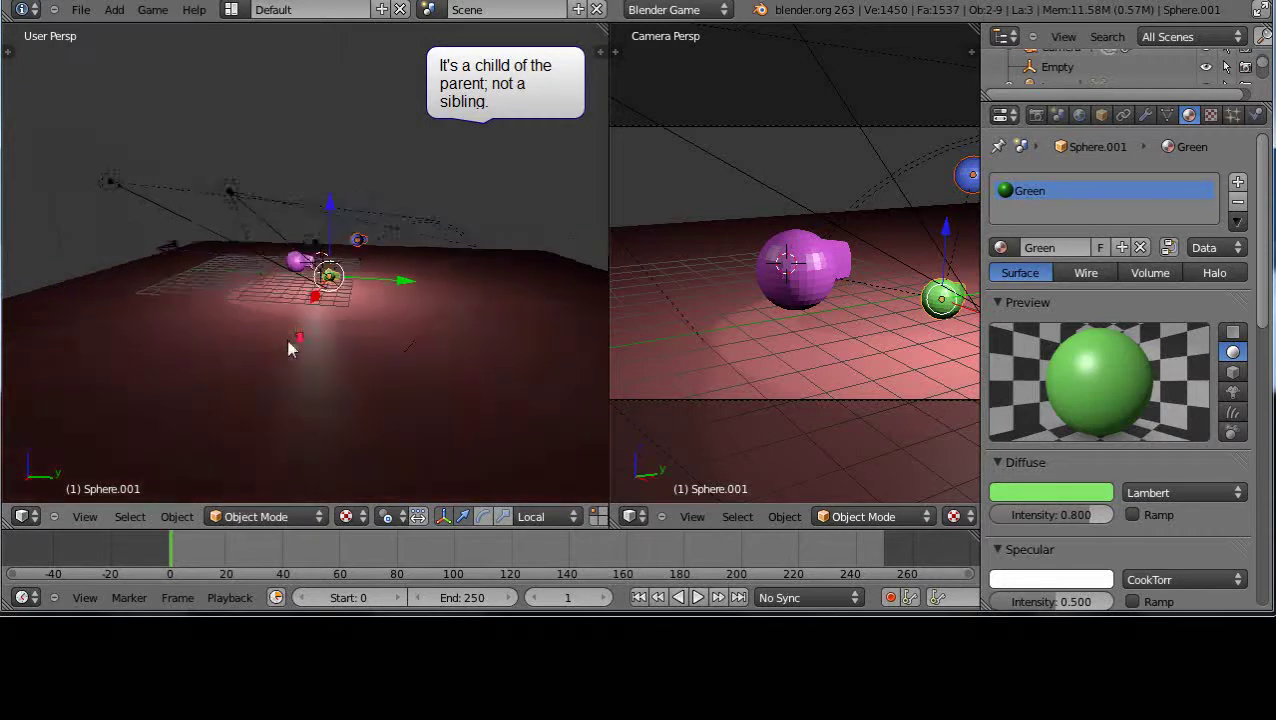
Step: Zoom in on the spheres and join the two 3D views, keeping the user perspective view and removing the camera view
scroll(297, 343, "up", 5)
scroll(299, 342, "down", 1)
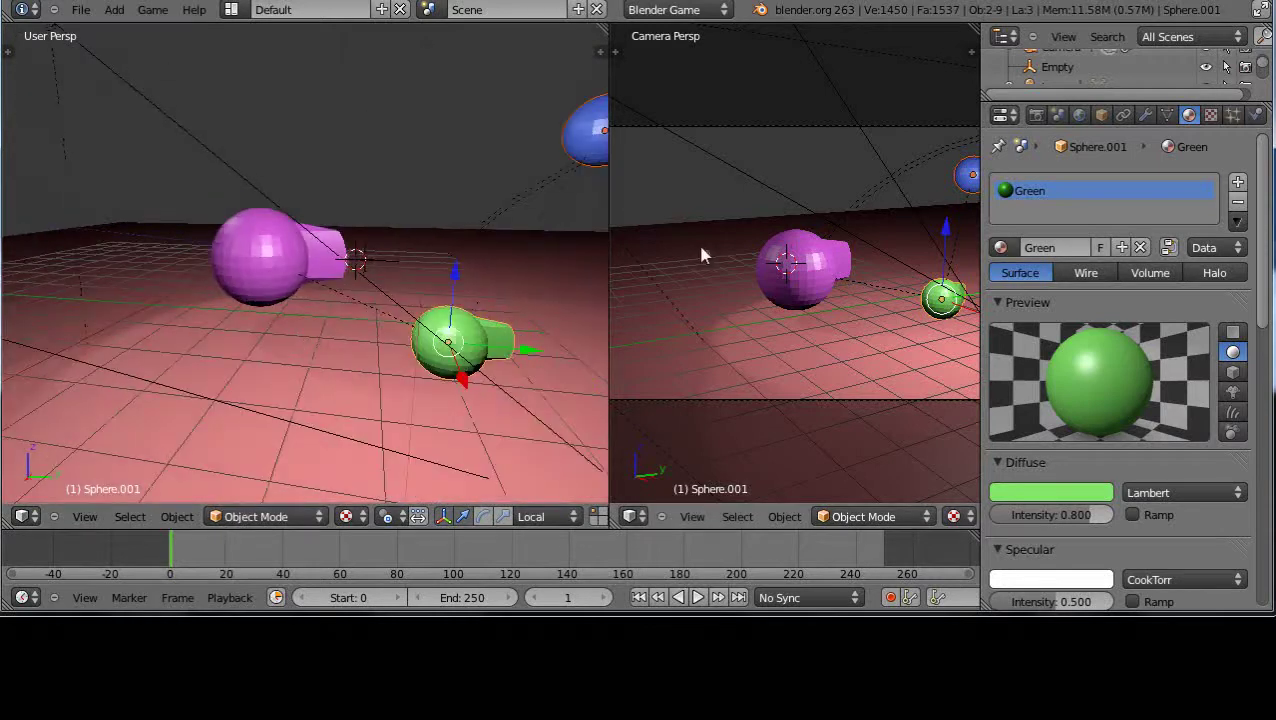
left_click_drag(606, 48, 460, 150)
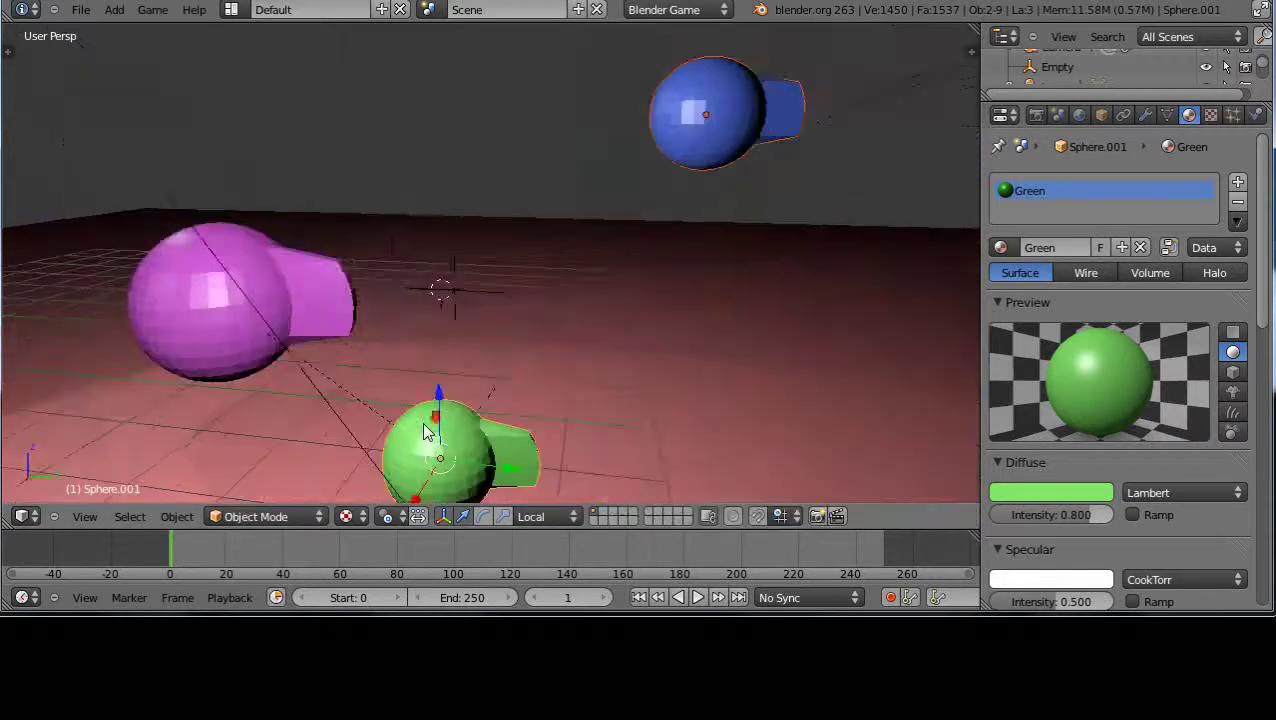
Step: Rotate the purple top-level sphere slightly about the global Z axis, viewed from a higher angle, to swing its green and blue descendants around it
middle_click_drag(394, 397, 434, 452)
right_click(348, 342)
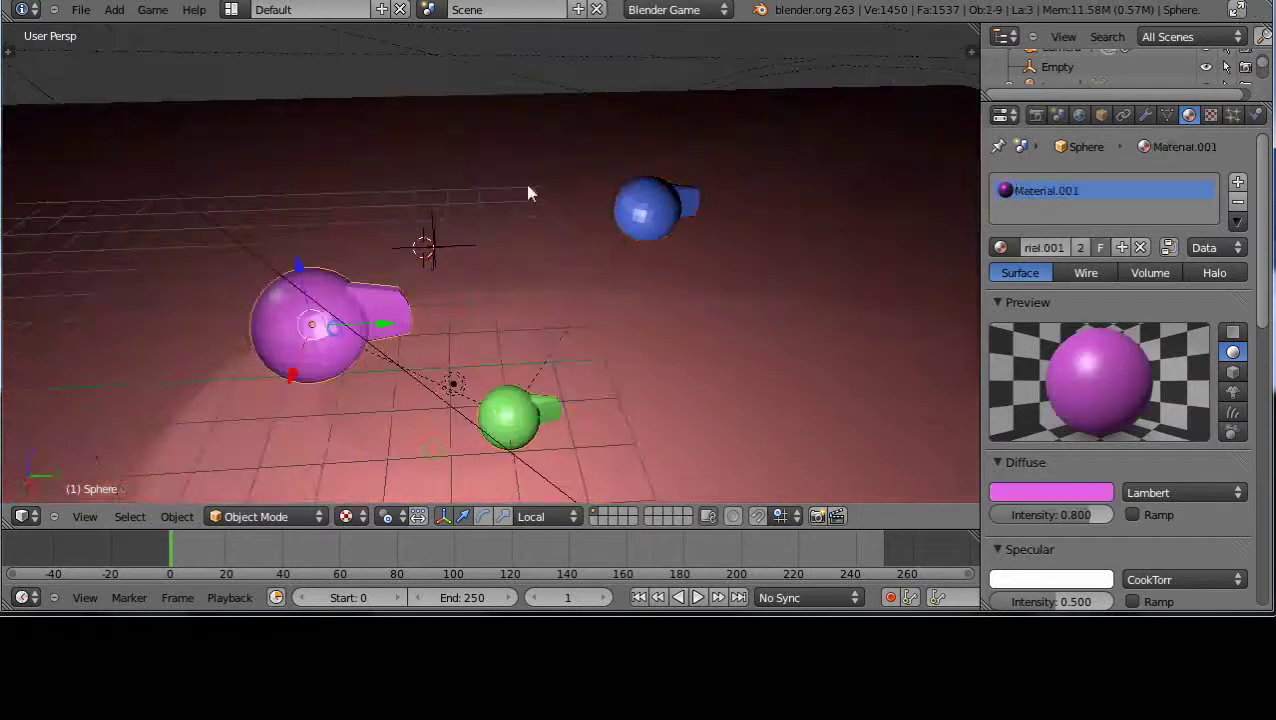
key("r")
key("z")
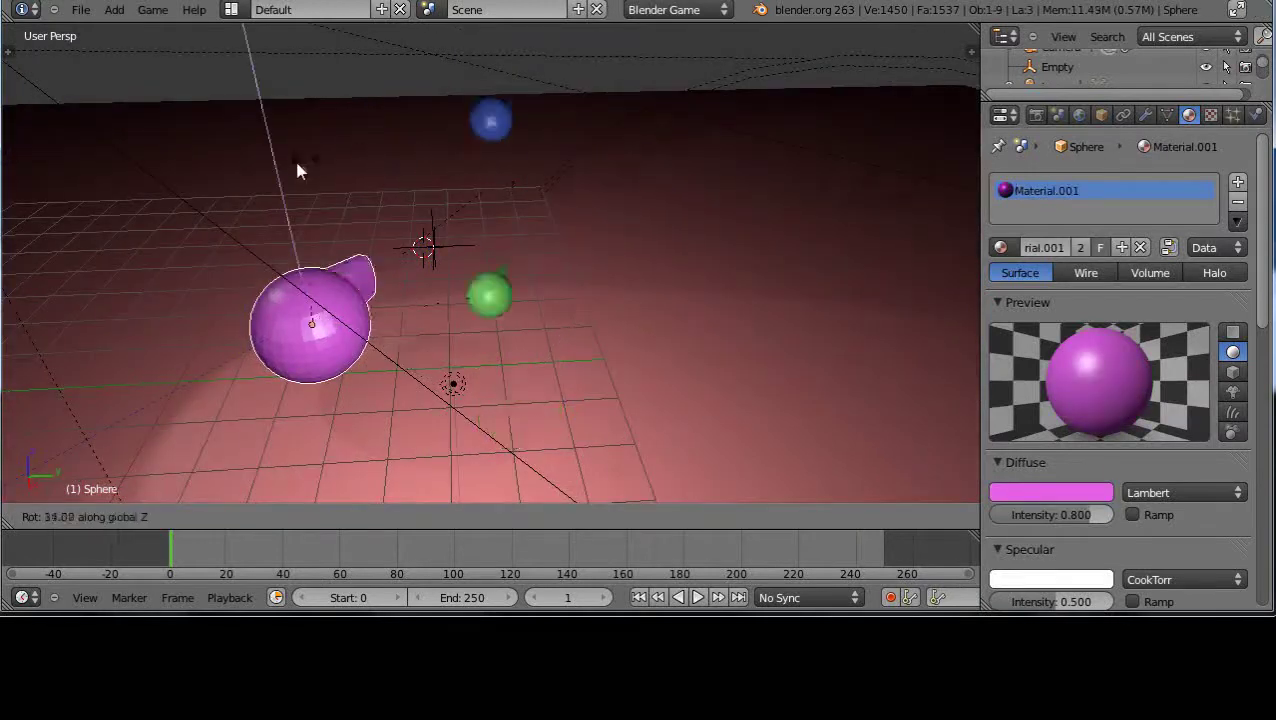
left_click(398, 222)
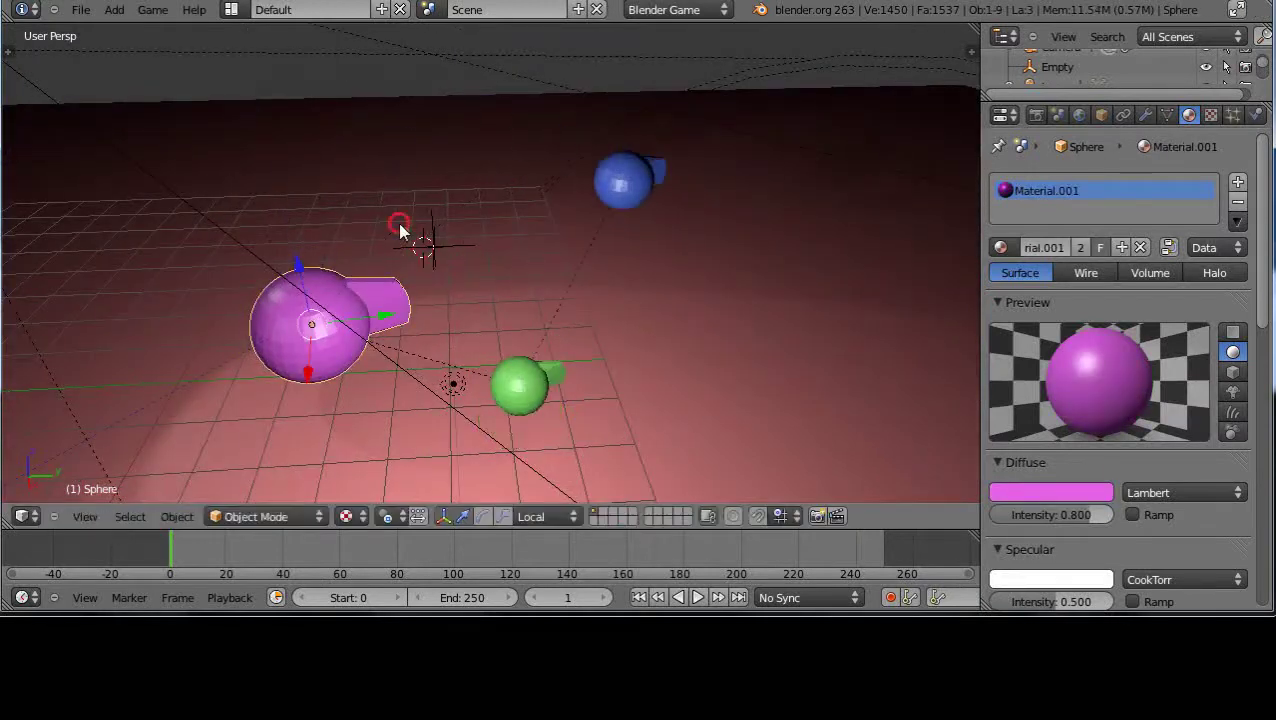
Step: Rotate the green sphere about the global Z axis, swinging its blue child toward the back of the floor grid
right_click(517, 390)
key("r")
key("z")
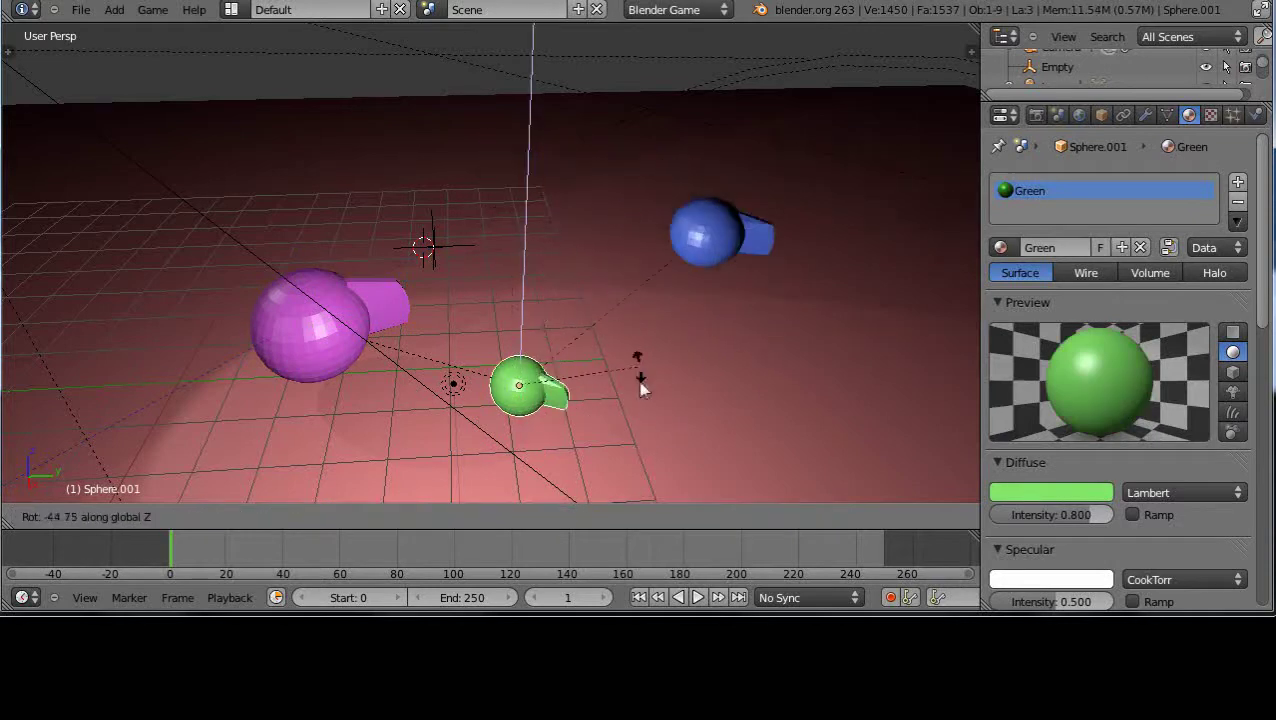
left_click(578, 245)
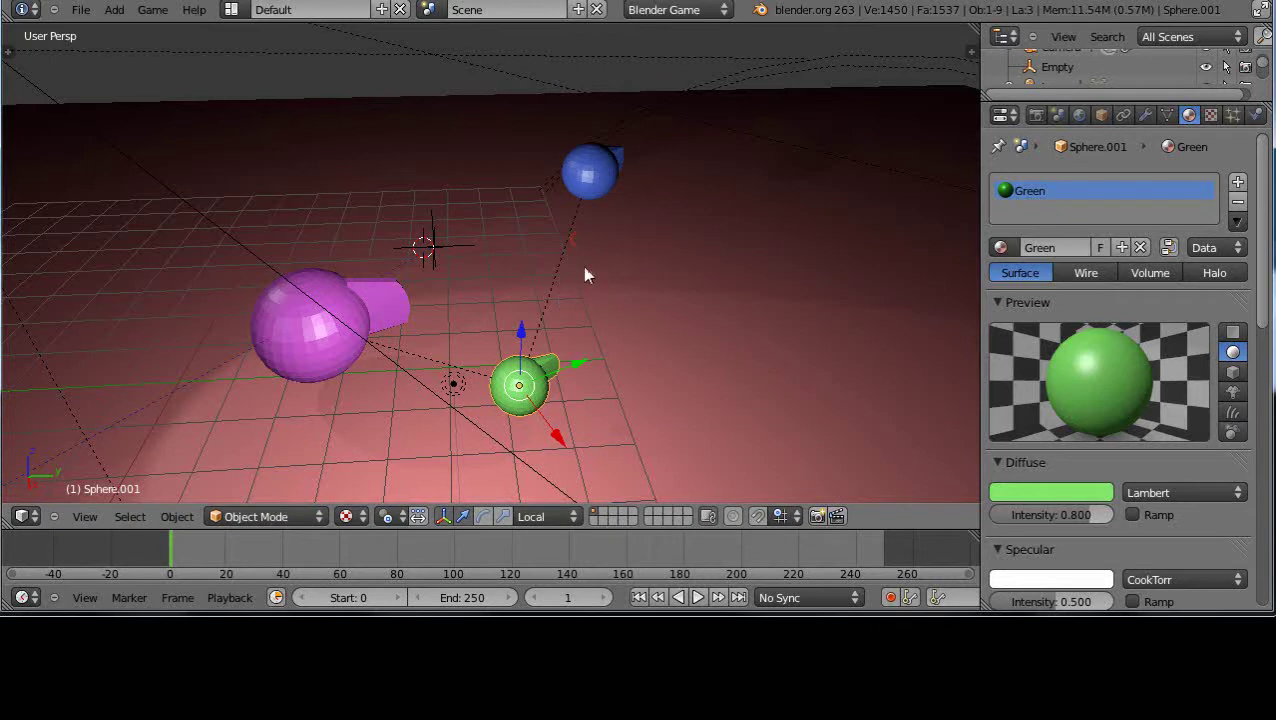
Step: Rotate only the blue sphere about the global Z axis until its protrusion points back toward the purple sphere's side
right_click(596, 190)
key("r")
key("z")
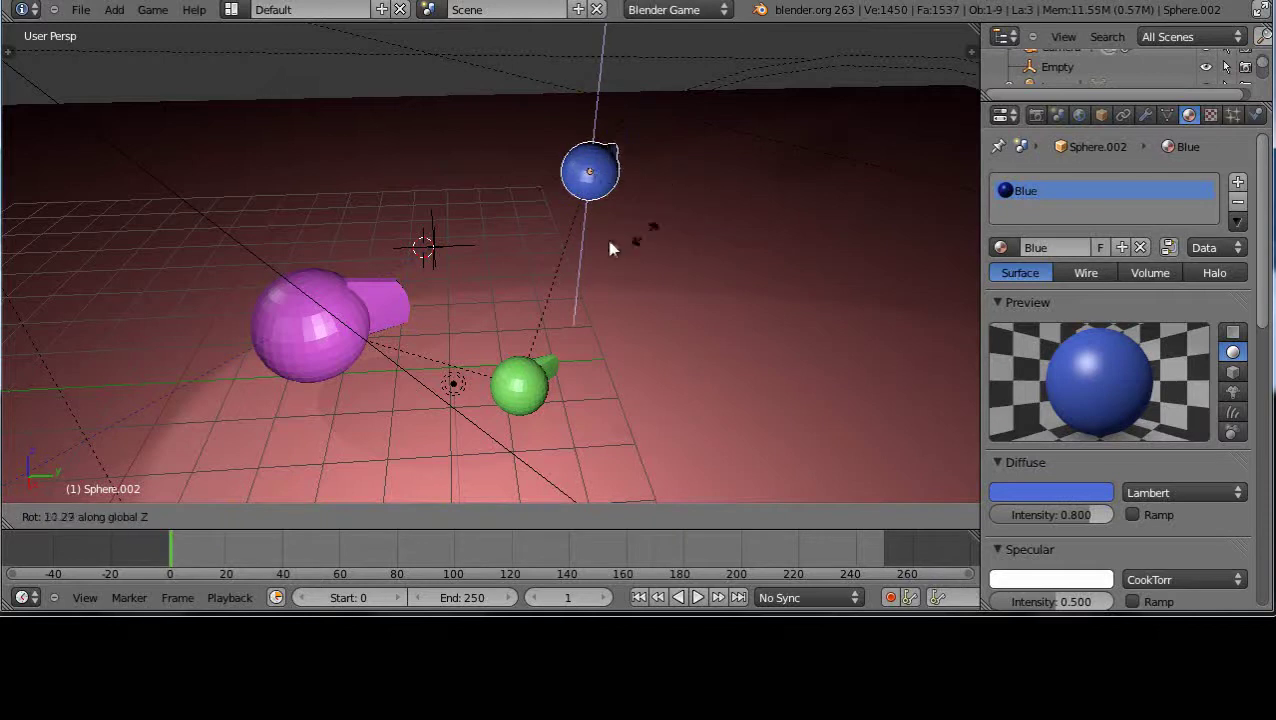
left_click(531, 112)
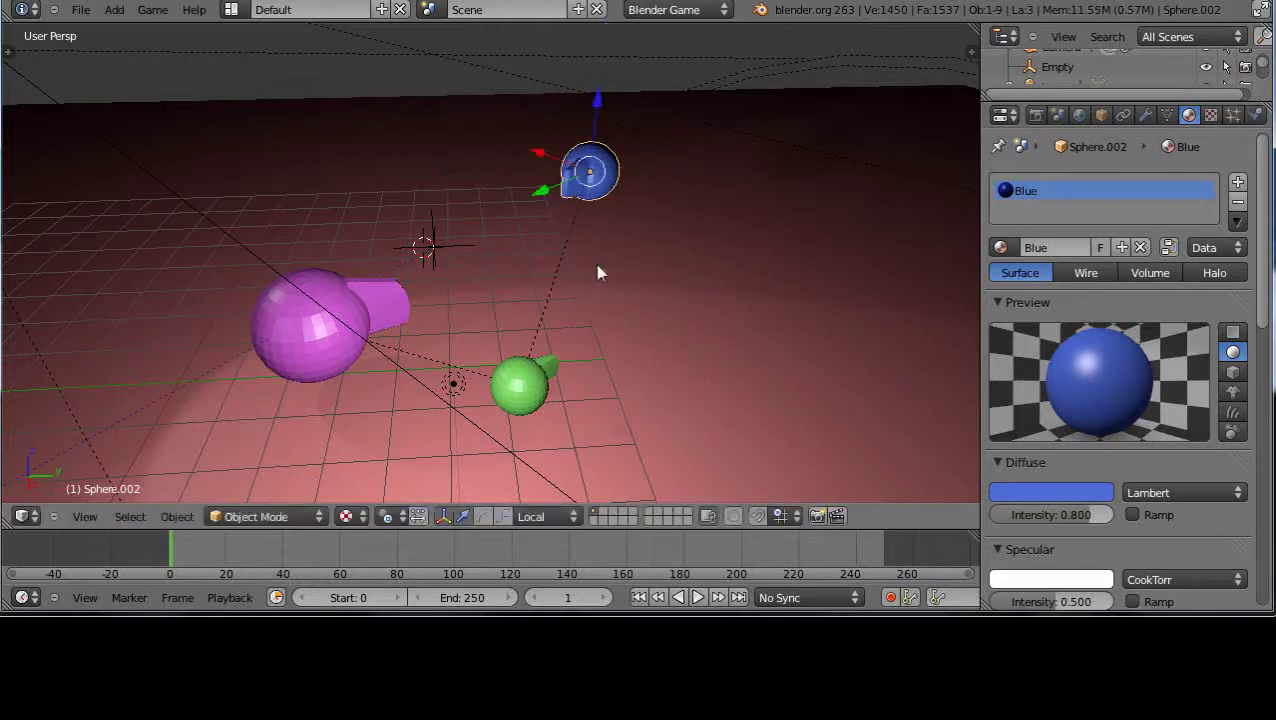
scroll(596, 275, "down", 4)
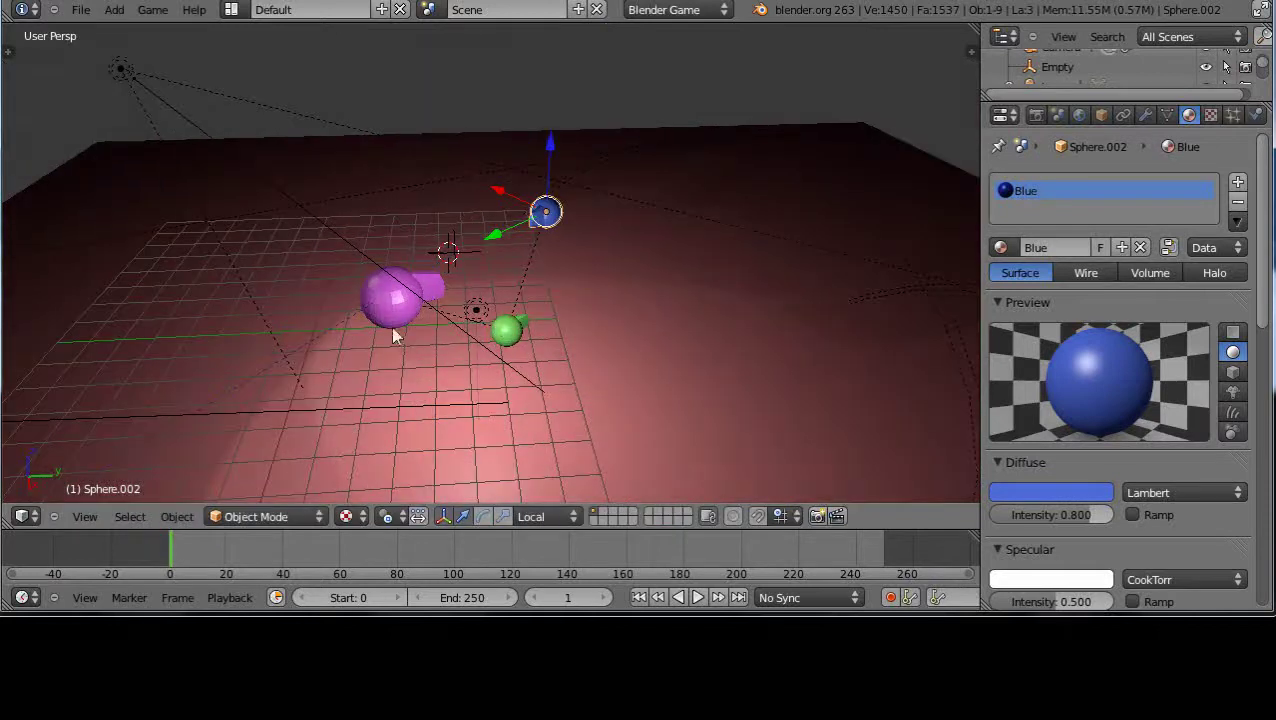
mouse_move(395, 352)
middle_mouse_down()
mouse_move(441, 356)
mouse_move(565, 278)
mouse_move(362, 299)
middle_mouse_up()
scroll(483, 345, "up", 3)
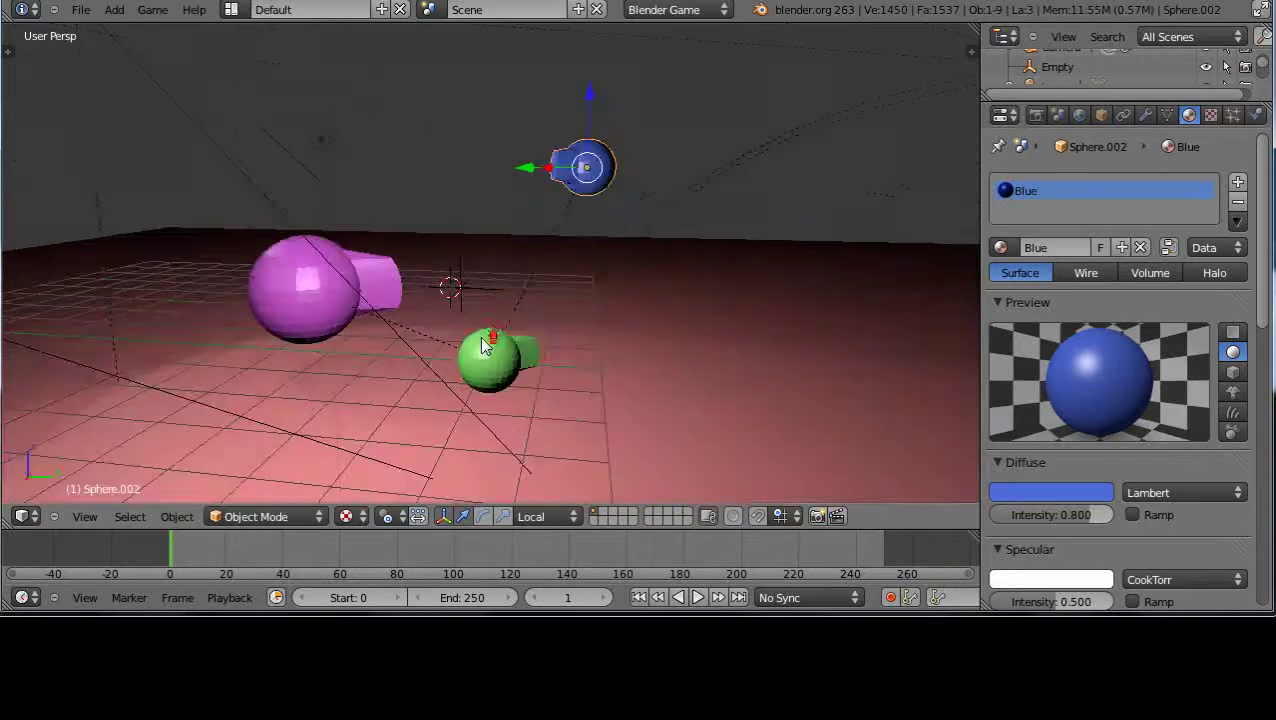
middle_click_drag(483, 345, 418, 390)
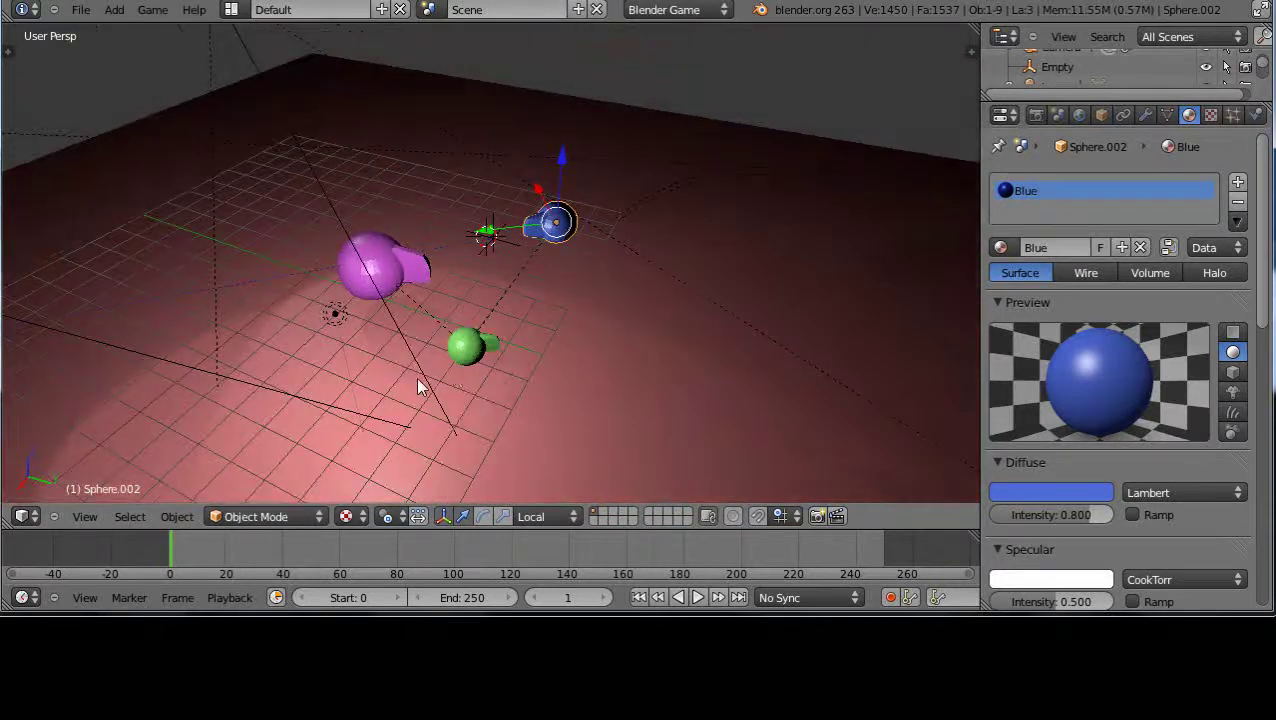